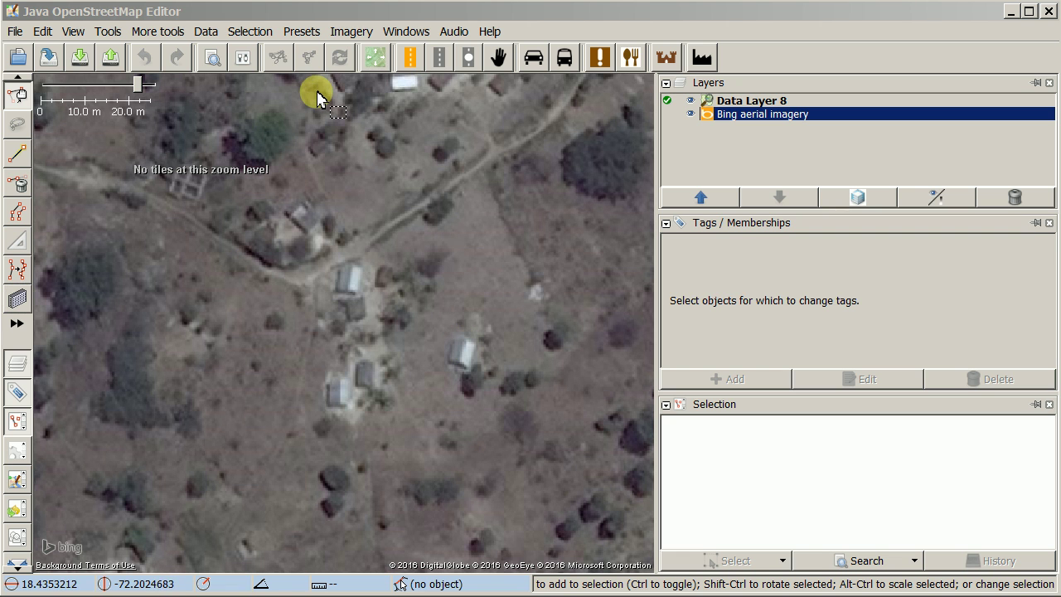
Outline the isolated bright-roofed building east of the cluster as a closed four-node way, about 5.5 m by 5 m
{"action": "left_click", "coordinate": [18, 159]}
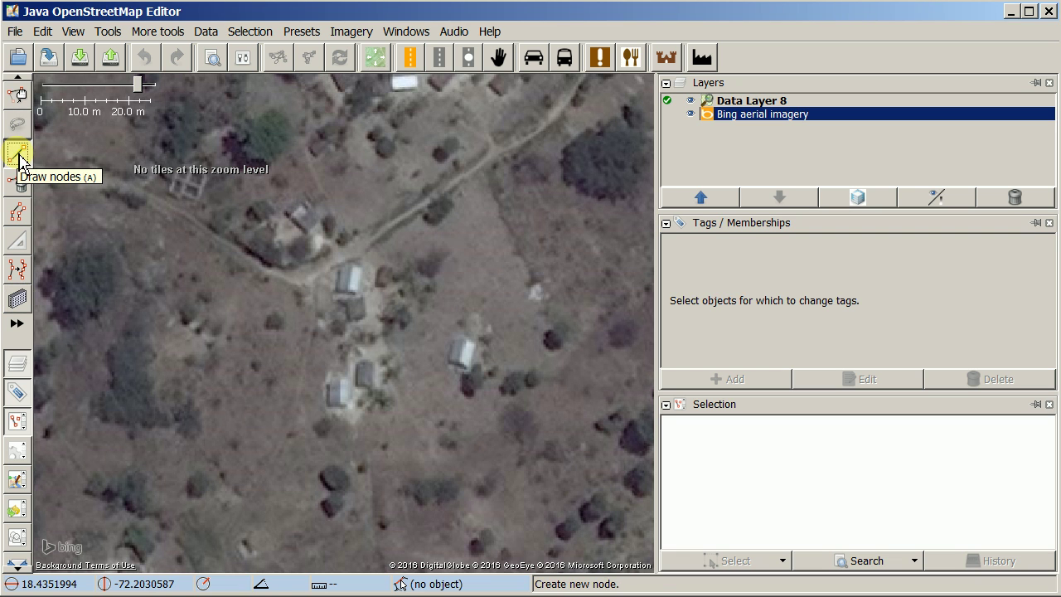
{"action": "left_click", "coordinate": [477, 345]}
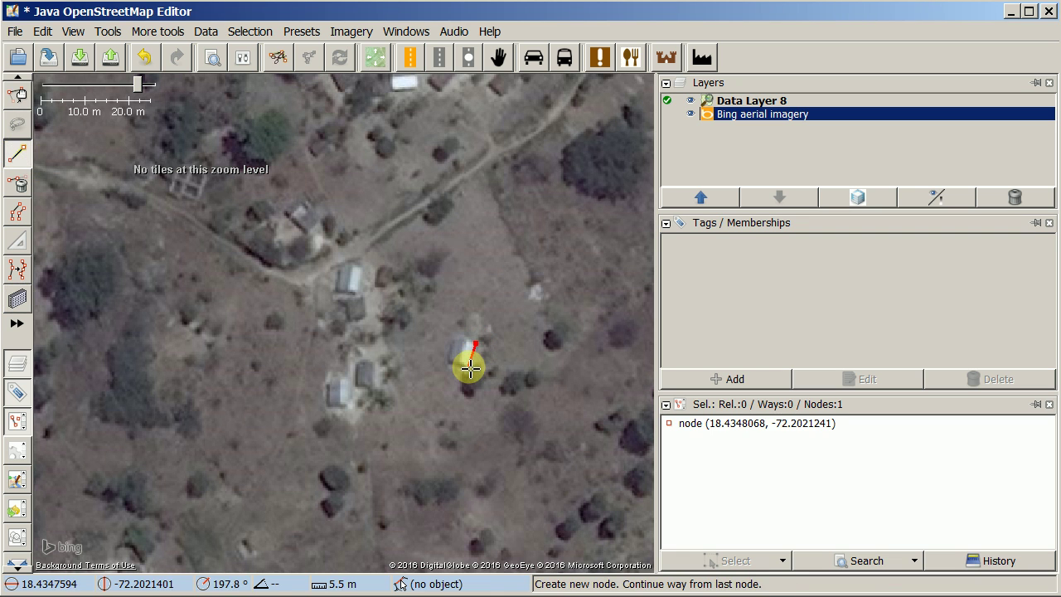
{"action": "left_click", "coordinate": [469, 366]}
{"action": "left_click", "coordinate": [455, 353]}
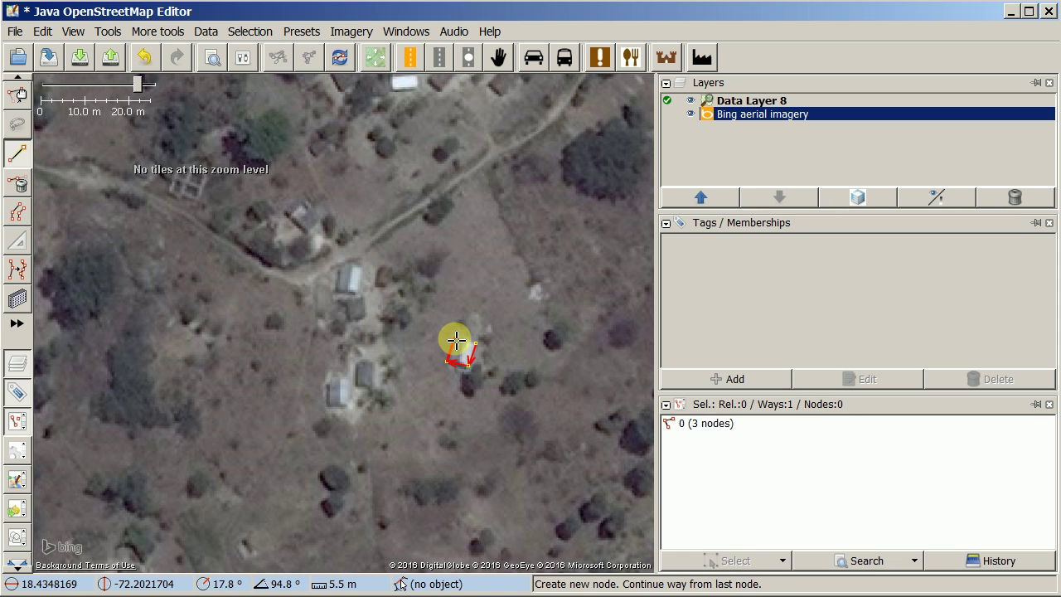
{"action": "left_click", "coordinate": [455, 338]}
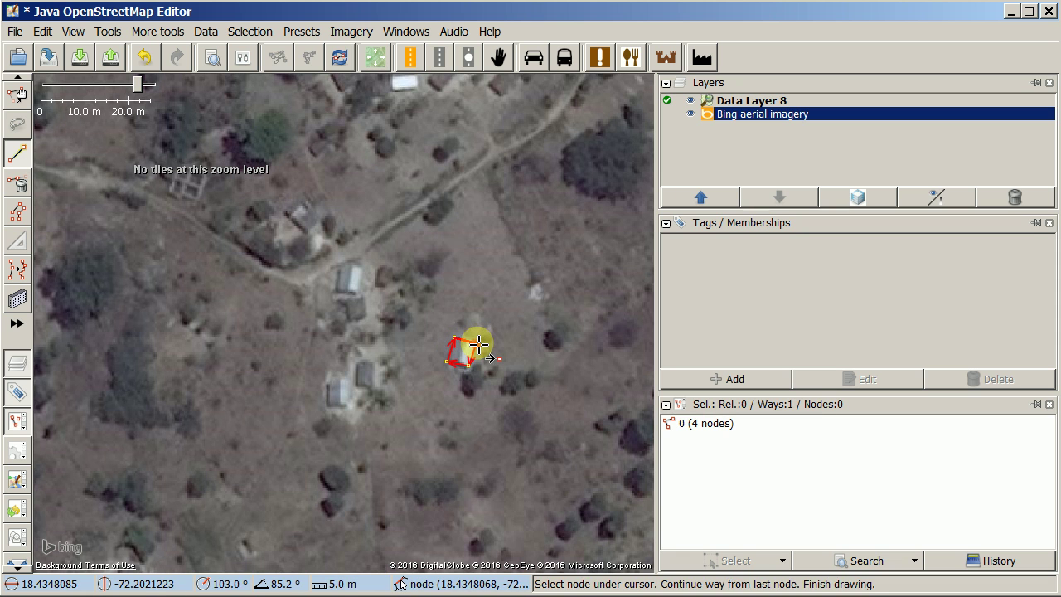
{"action": "left_click", "coordinate": [479, 345]}
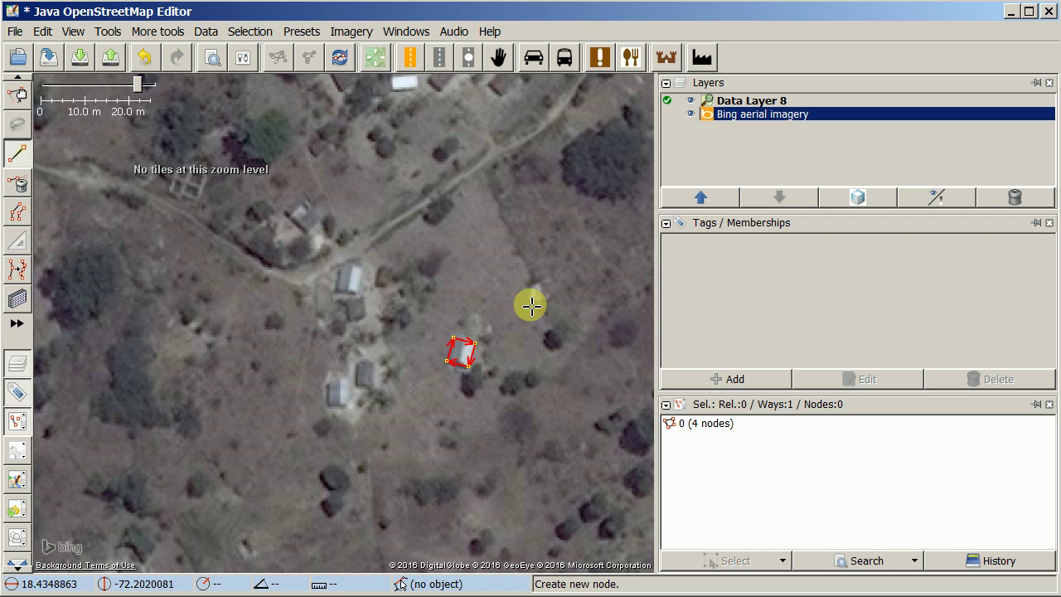
Apply the Man Made Building preset to the closed outline with Building set to yes
{"action": "left_click", "coordinate": [702, 60]}
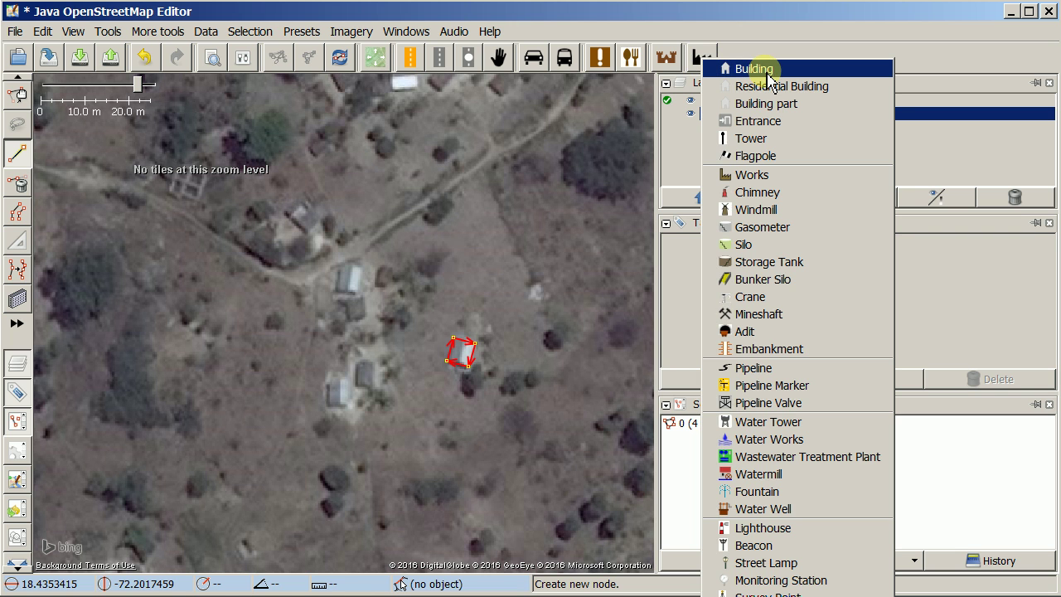
{"action": "left_click", "coordinate": [754, 68]}
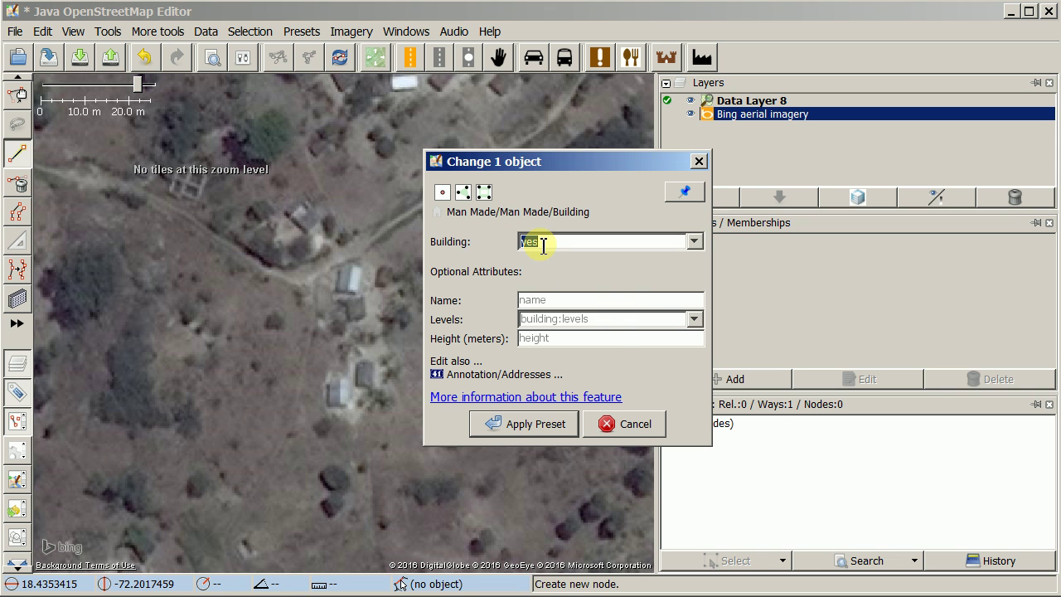
{"action": "left_click", "coordinate": [534, 428]}
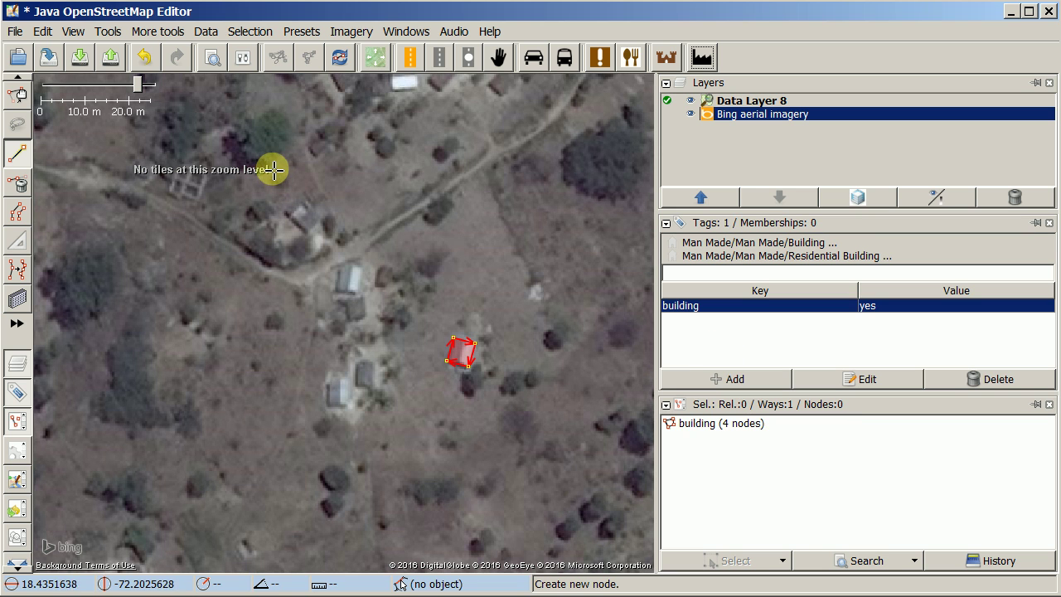
Clear the selection, reselect the traced building to check its tags, and deselect it again
{"action": "left_click", "coordinate": [18, 104]}
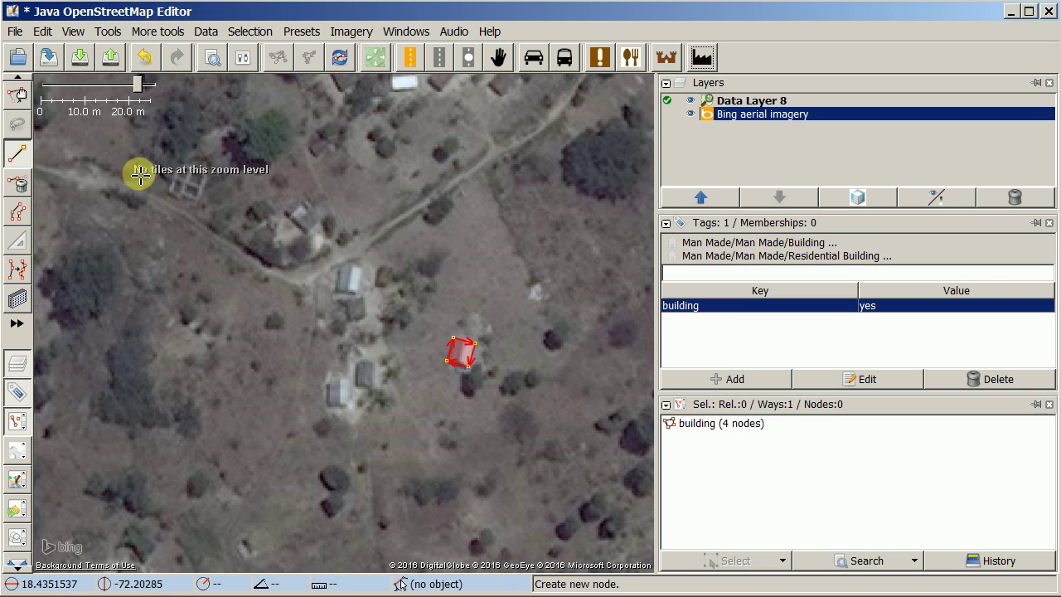
{"action": "left_click_drag", "start_coordinate": [240, 248], "coordinate": [340, 336]}
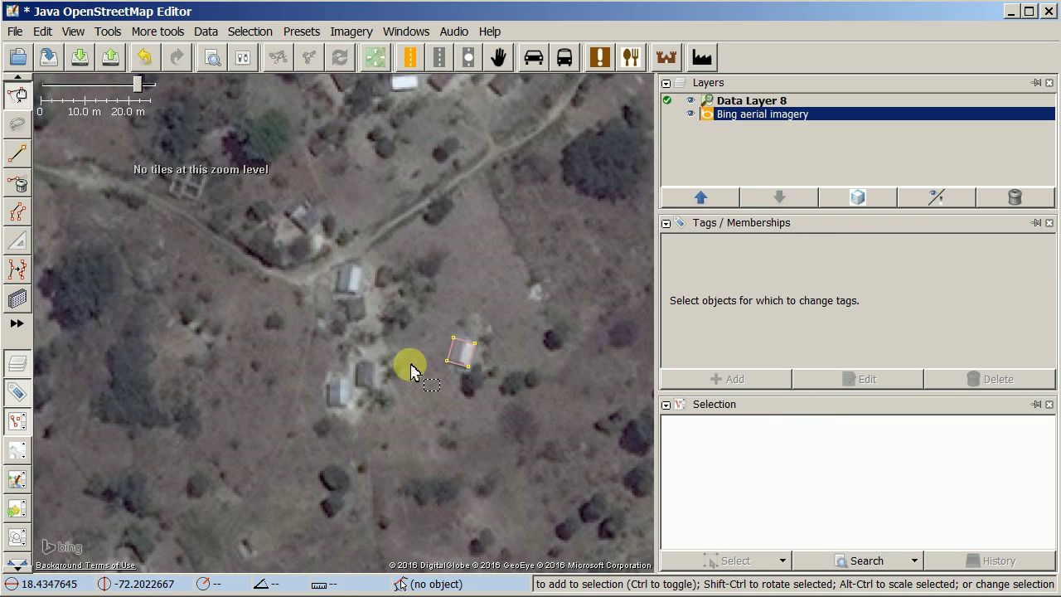
{"action": "left_click", "coordinate": [471, 358]}
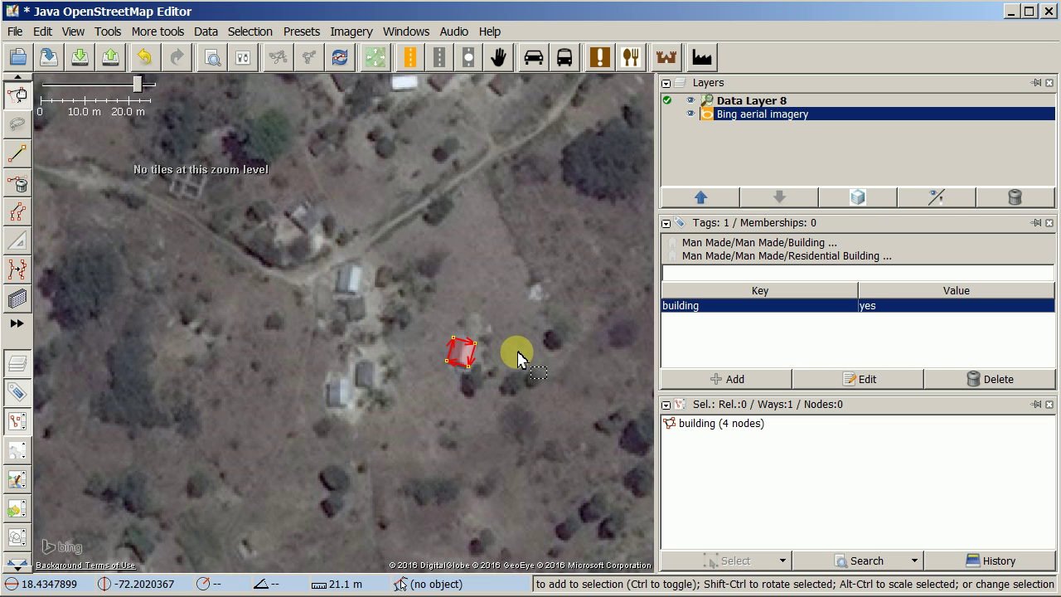
{"action": "left_click", "coordinate": [25, 304]}
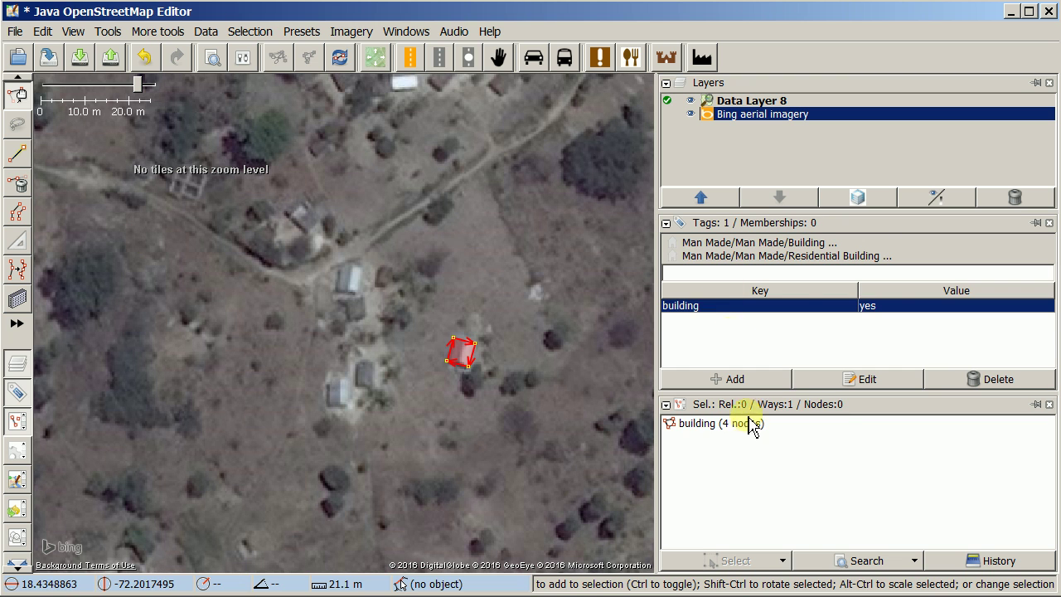
{"action": "key", "text": "Escape"}
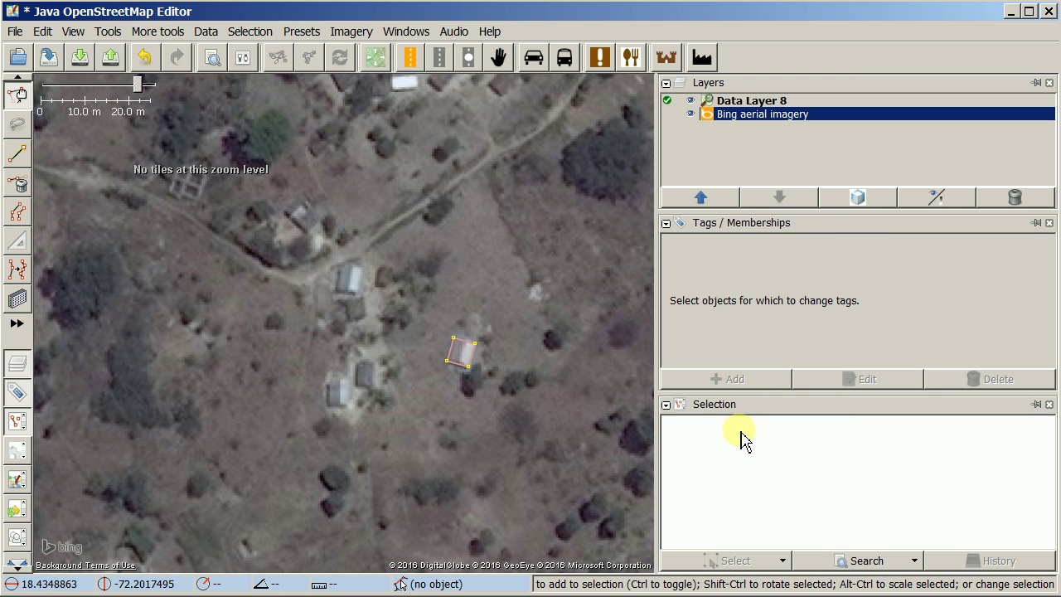
Draw the southwestern bright-roofed building with the building tool, about 5.7 m by 4.5 m, and select it to check its tags
{"action": "left_click", "coordinate": [18, 300]}
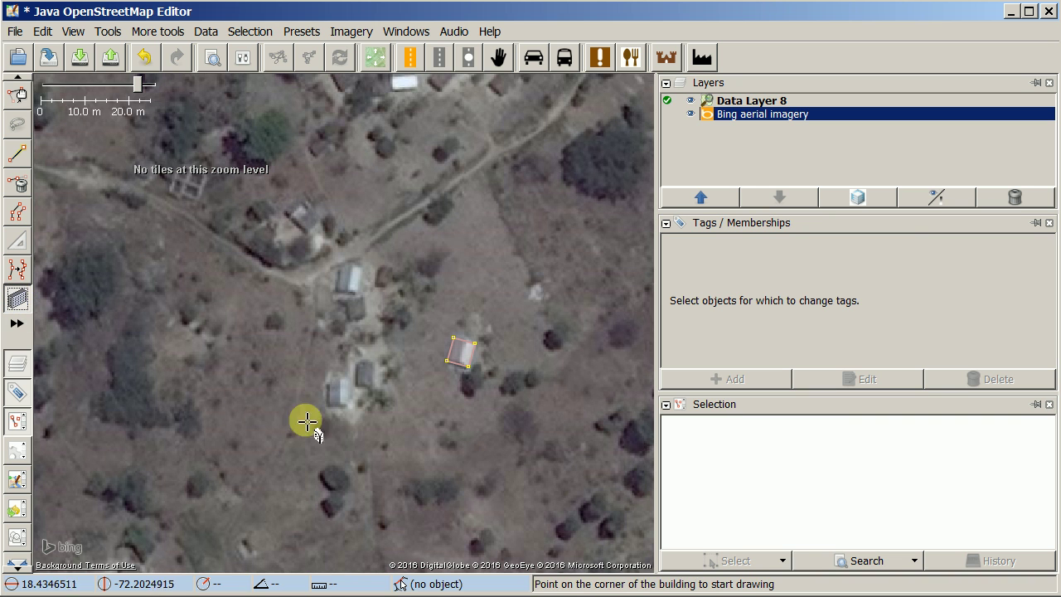
{"action": "scroll", "coordinate": [352, 412], "scroll_direction": "up", "scroll_amount": 2}
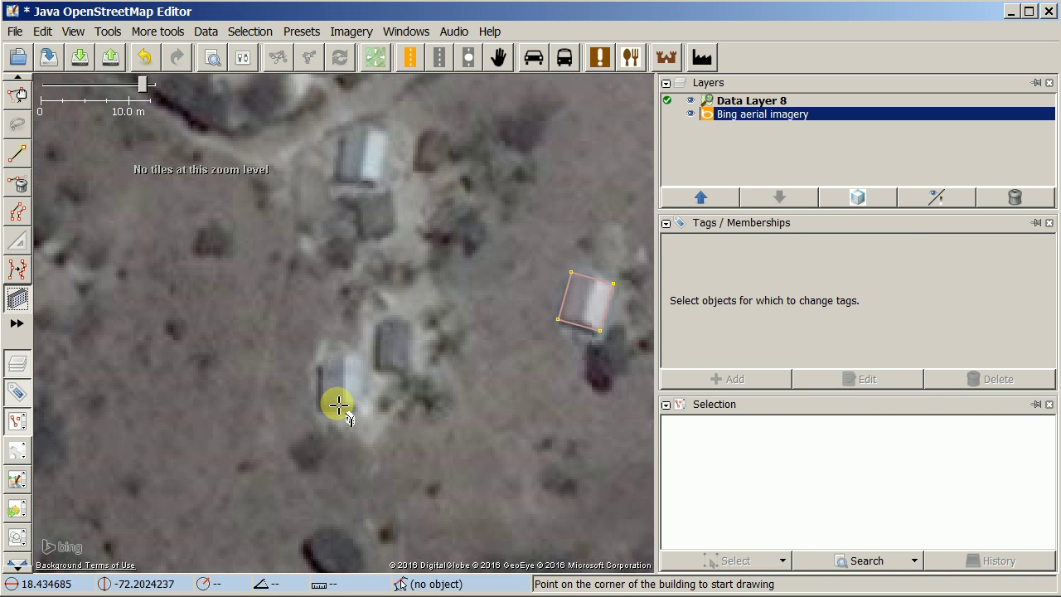
{"action": "left_click", "coordinate": [324, 358]}
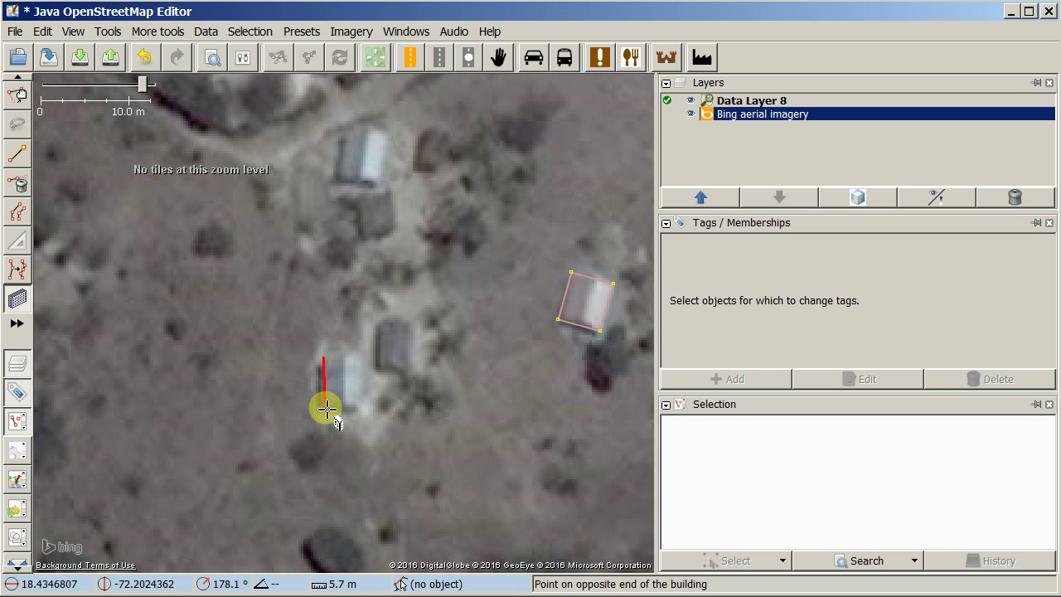
{"action": "left_click", "coordinate": [326, 407]}
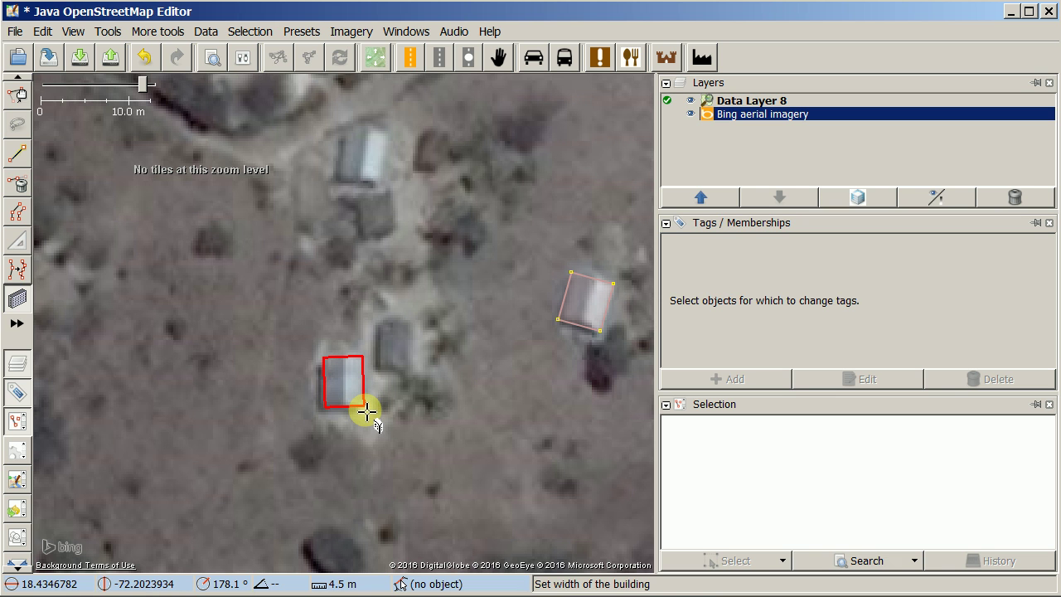
{"action": "left_click", "coordinate": [367, 411]}
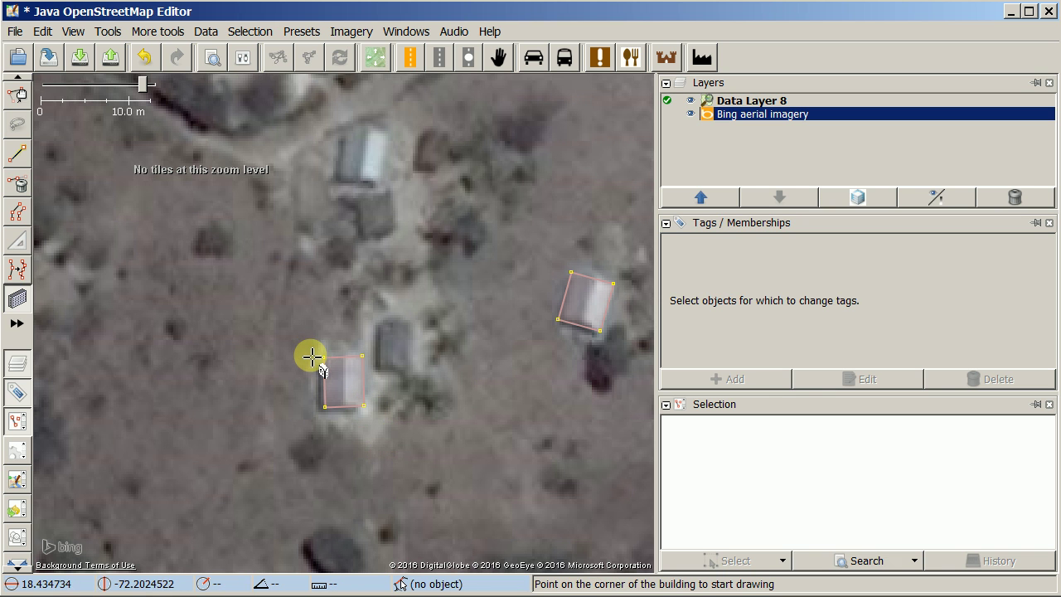
{"action": "key", "text": "s"}
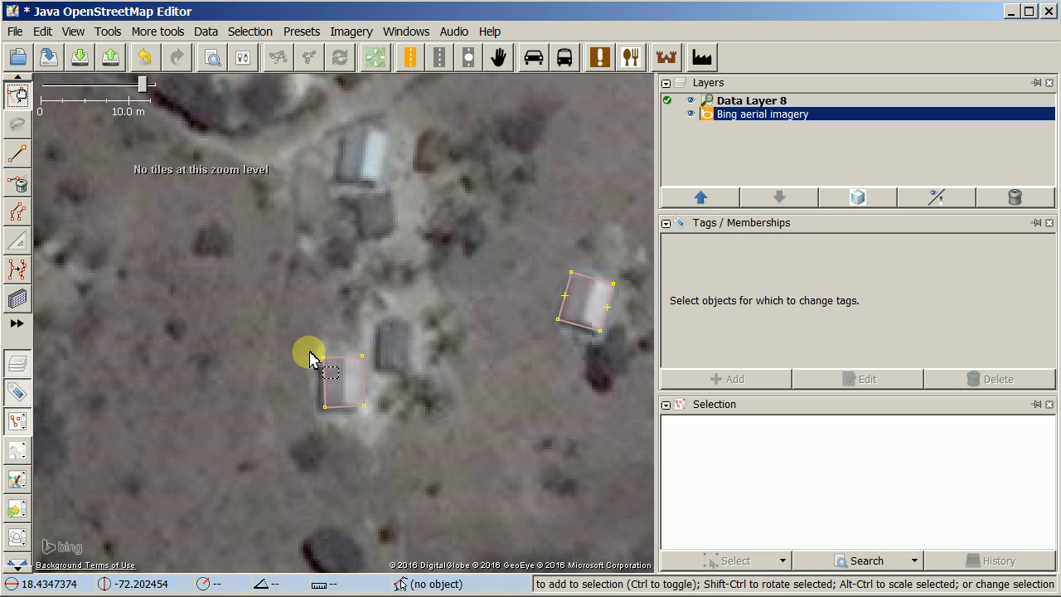
{"action": "left_click", "coordinate": [367, 393]}
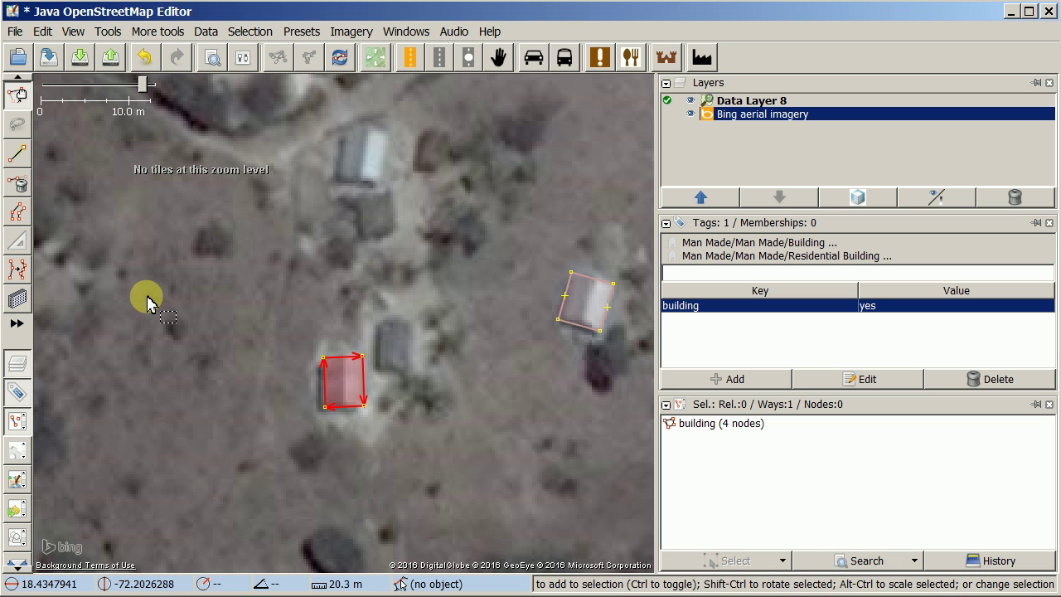
Draw the narrow dark-roofed building just northeast of the southwestern one with the building tool, about 5.2 m by 3.2 m
{"action": "key", "text": "b"}
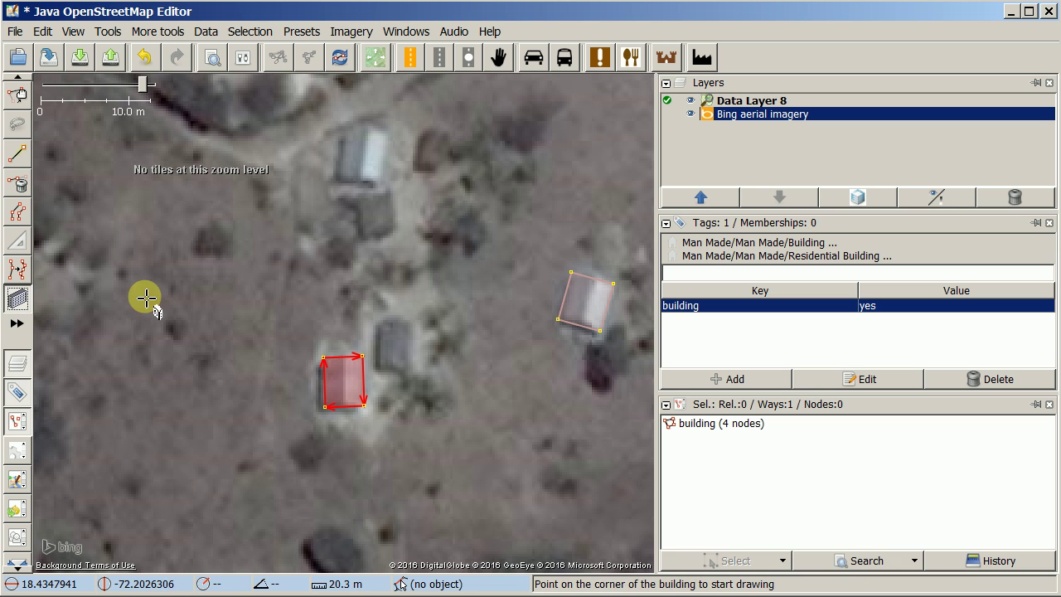
{"action": "left_click", "coordinate": [378, 326]}
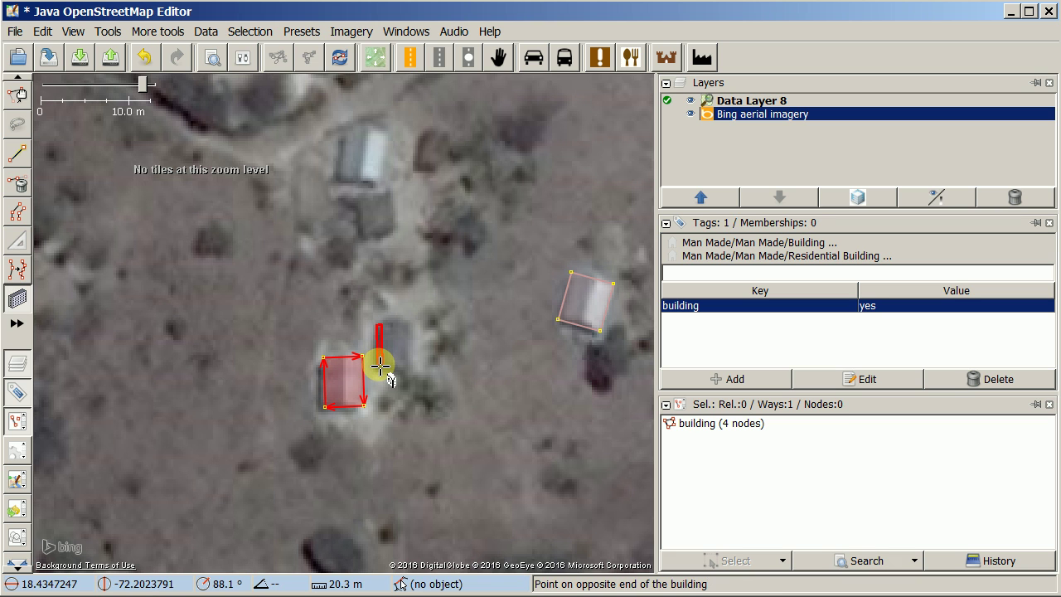
{"action": "key", "text": "Escape"}
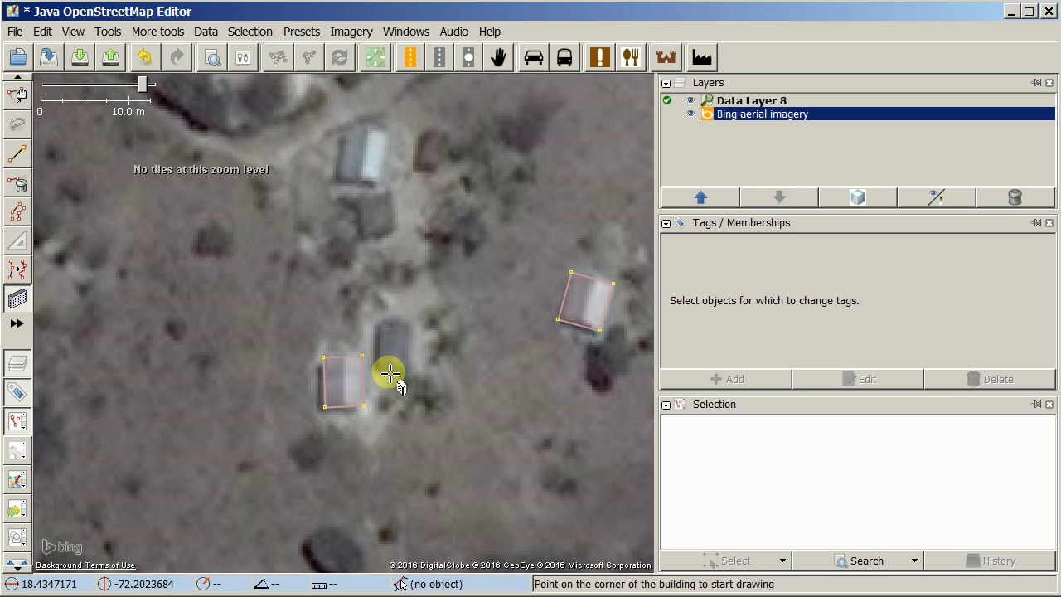
{"action": "left_click", "coordinate": [381, 324]}
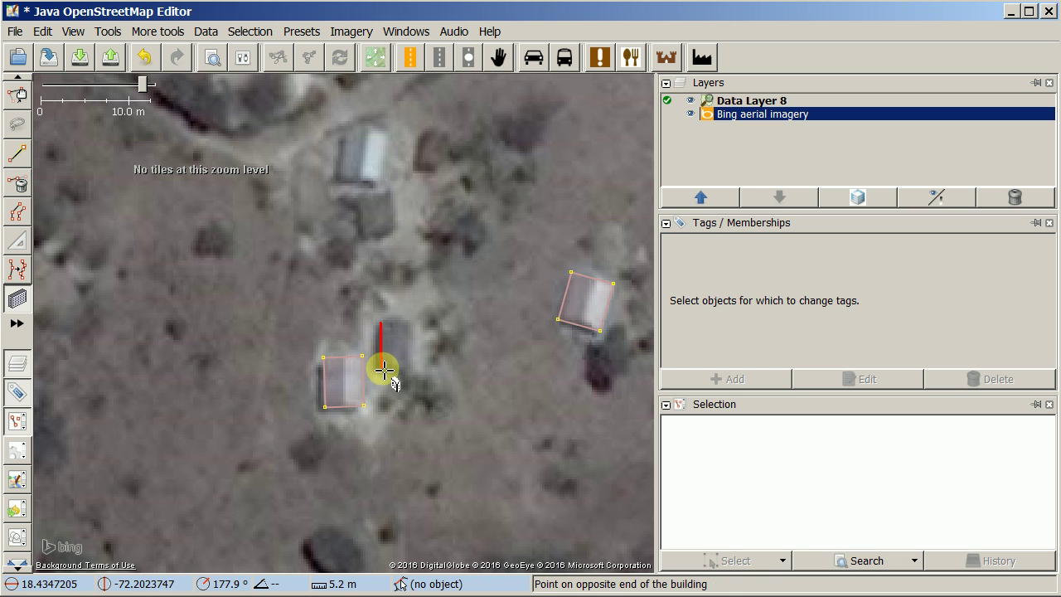
{"action": "left_click", "coordinate": [382, 371]}
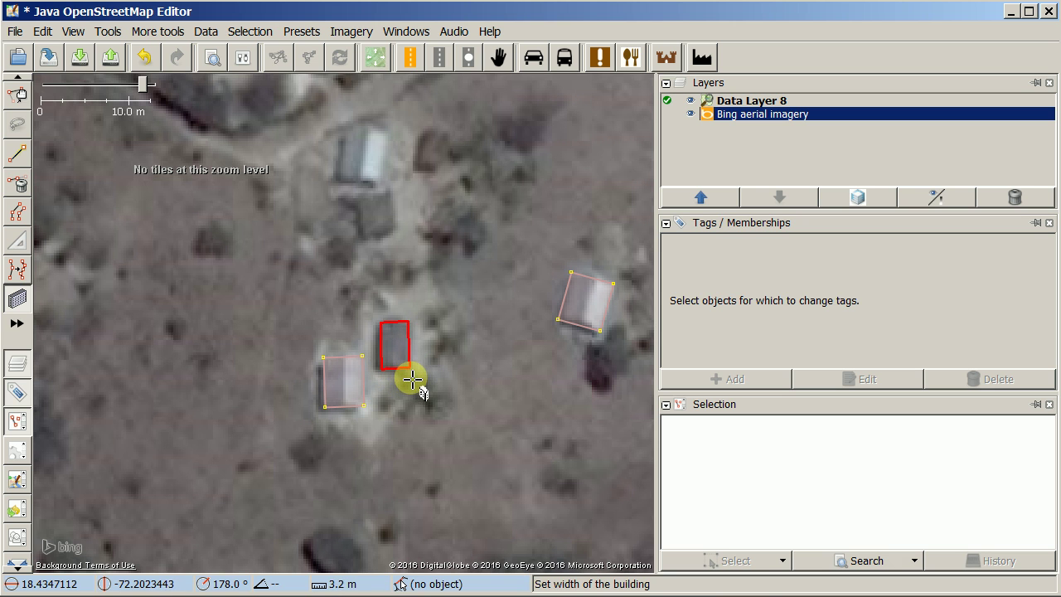
{"action": "left_click", "coordinate": [412, 379]}
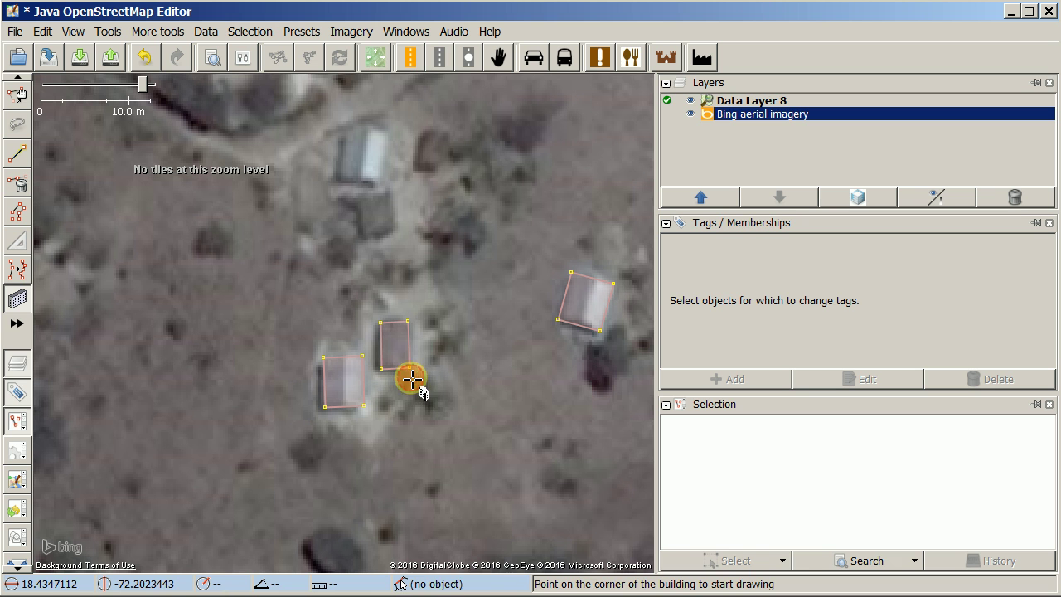
Draw the two buildings just south of the road junction: the small dark-roofed one and the bright-roofed one above it, about 4.2 m wide
{"action": "left_click", "coordinate": [360, 199]}
{"action": "left_click", "coordinate": [364, 235]}
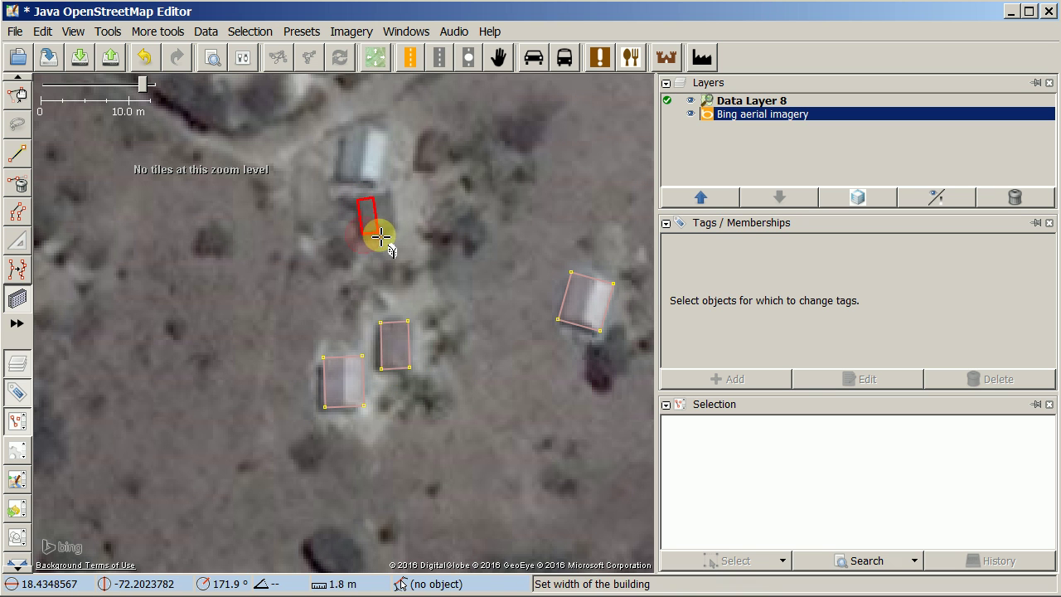
{"action": "left_click", "coordinate": [395, 234]}
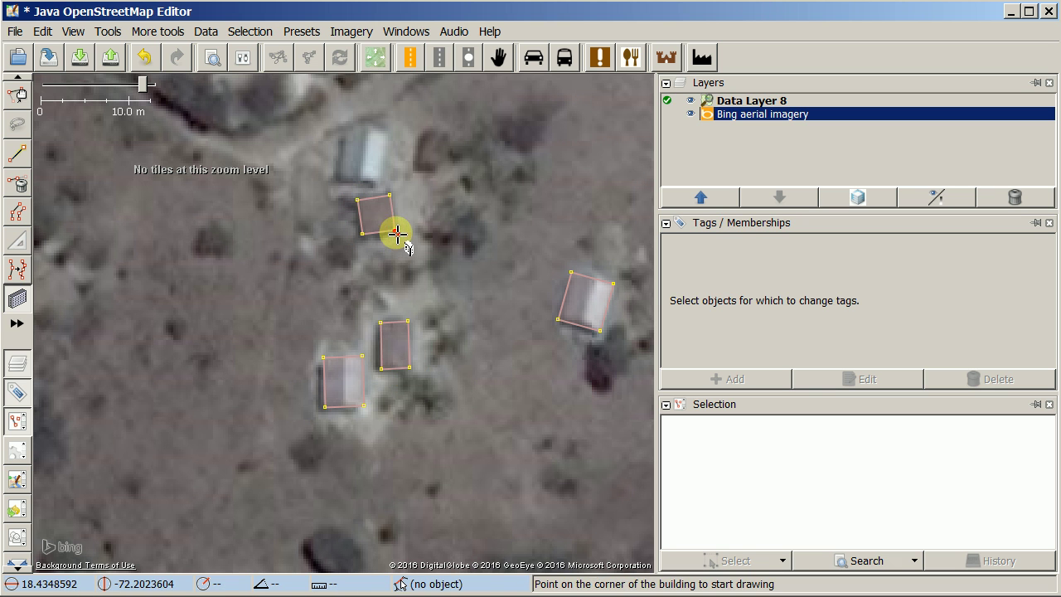
{"action": "left_click", "coordinate": [345, 134]}
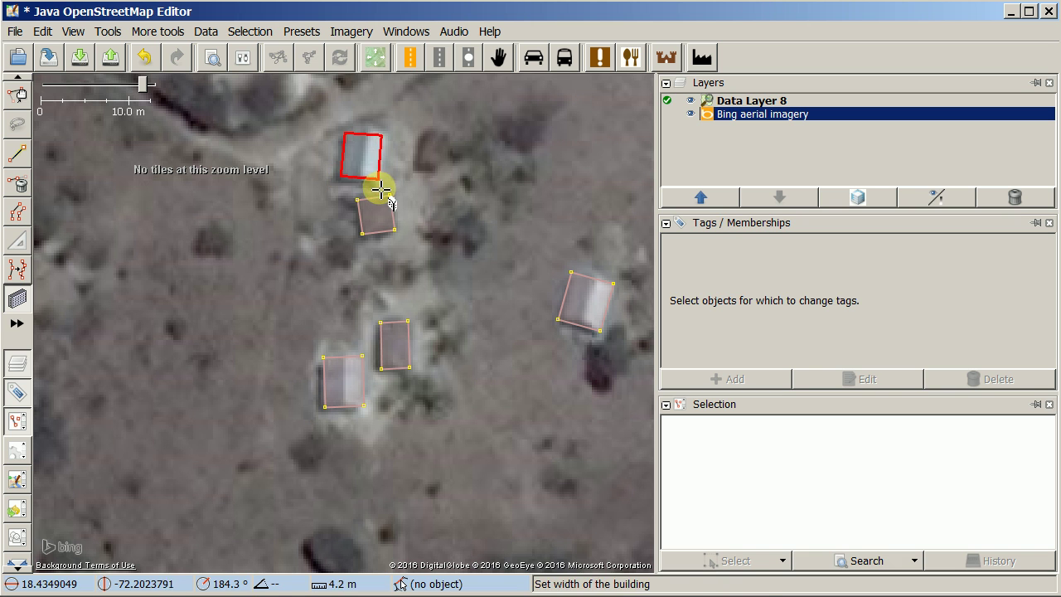
{"action": "left_click", "coordinate": [383, 186]}
Draw the small dark building east of the northern bright-roofed one with the building tool, about 3.5 m long
{"action": "left_click", "coordinate": [425, 144]}
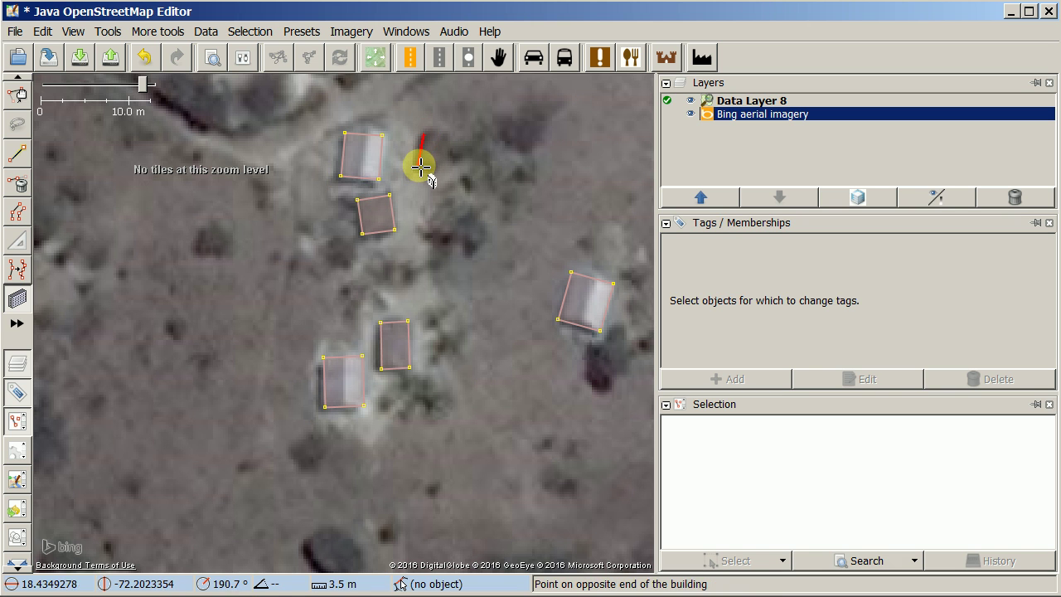
{"action": "left_click", "coordinate": [420, 167]}
{"action": "left_click", "coordinate": [443, 171]}
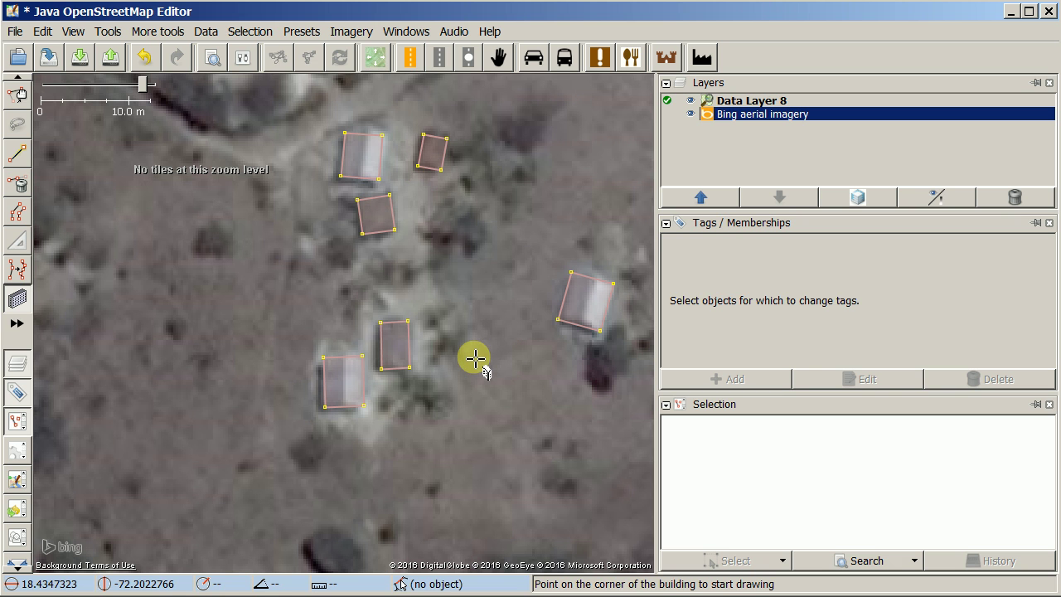
Select the newly drawn buildings one after another to check their building tags
{"action": "left_click", "coordinate": [16, 95]}
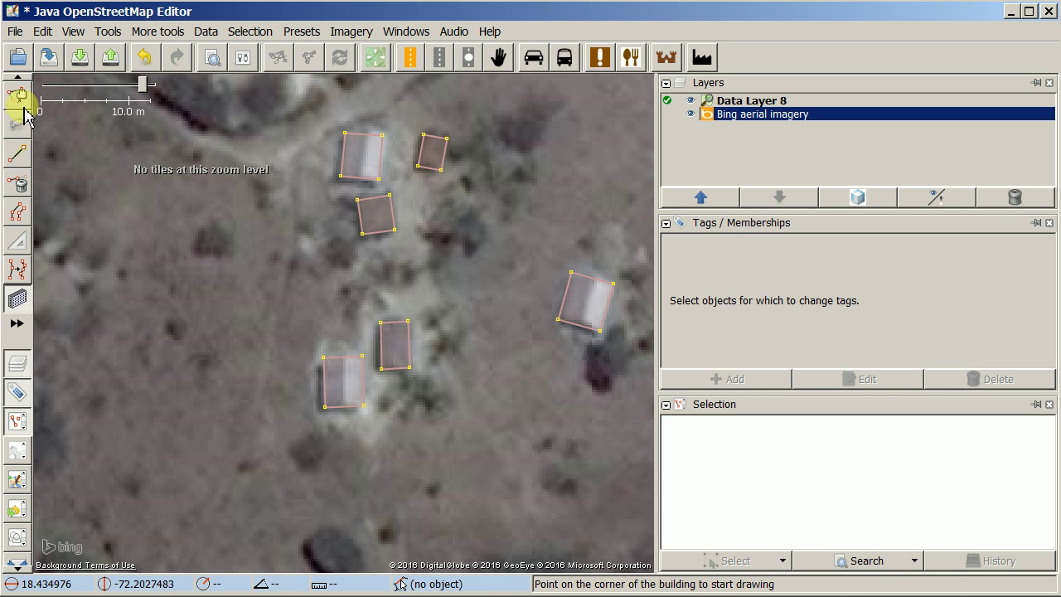
{"action": "left_click", "coordinate": [383, 239]}
{"action": "left_click", "coordinate": [405, 354]}
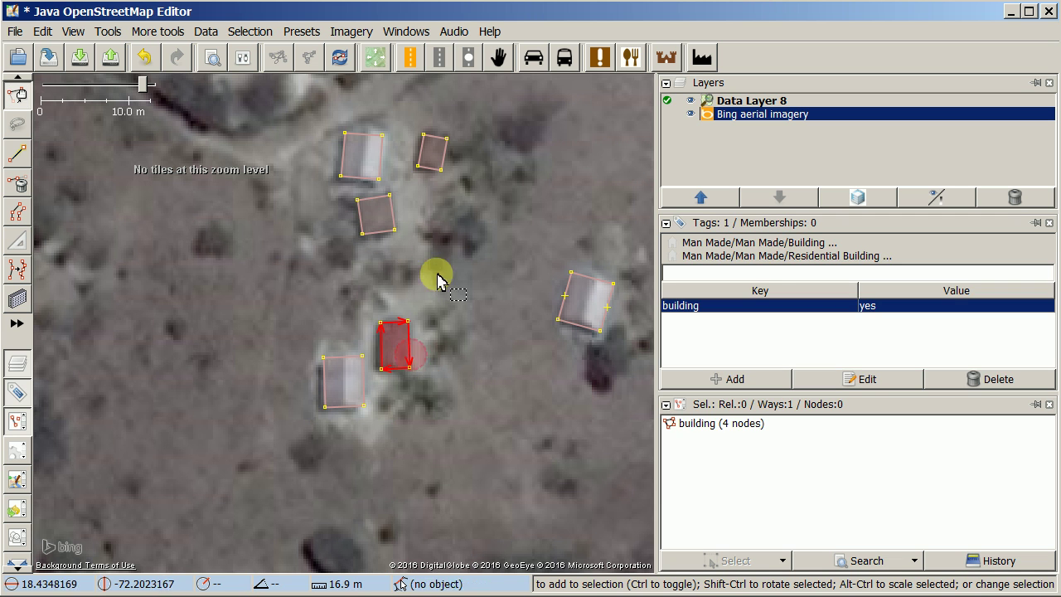
{"action": "left_click", "coordinate": [373, 161]}
{"action": "left_click", "coordinate": [428, 164]}
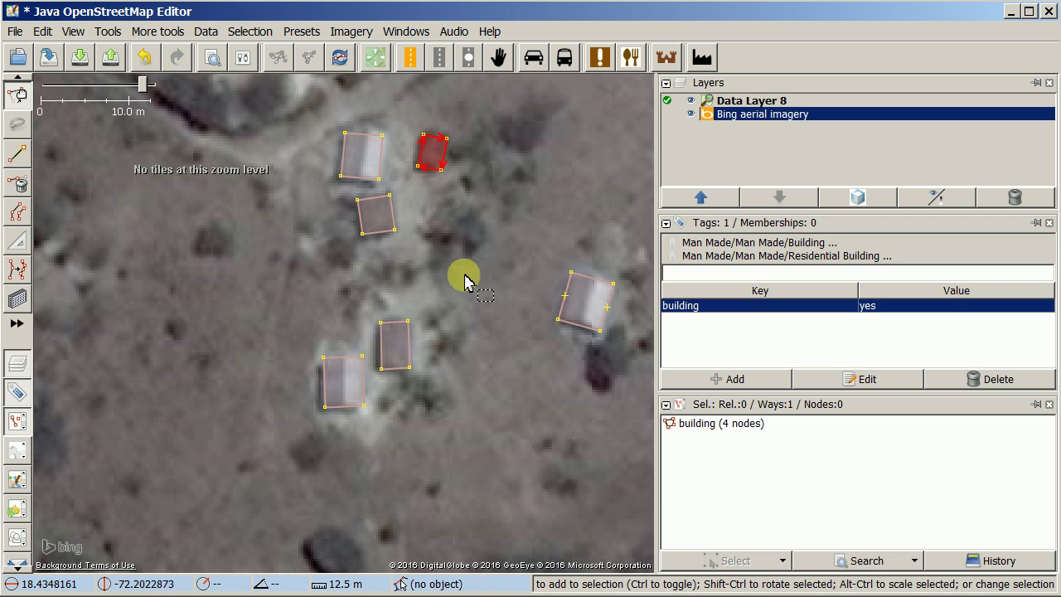
Draw the easternmost dark-roofed building of the cluster to the north with the building tool, and select it to check its building tag
{"action": "left_click_drag", "start_coordinate": [276, 250], "coordinate": [303, 342]}
{"action": "left_click_drag", "start_coordinate": [285, 262], "coordinate": [288, 400]}
{"action": "left_click_drag", "start_coordinate": [404, 184], "coordinate": [363, 379]}
{"action": "left_click_drag", "start_coordinate": [471, 256], "coordinate": [333, 341]}
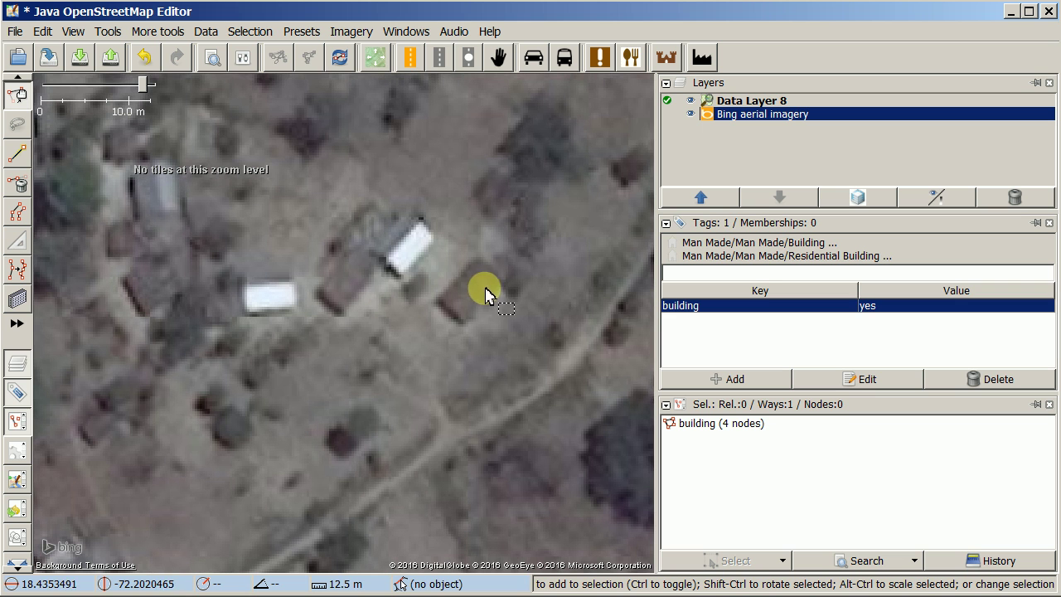
{"action": "left_click_drag", "start_coordinate": [397, 323], "coordinate": [358, 362]}
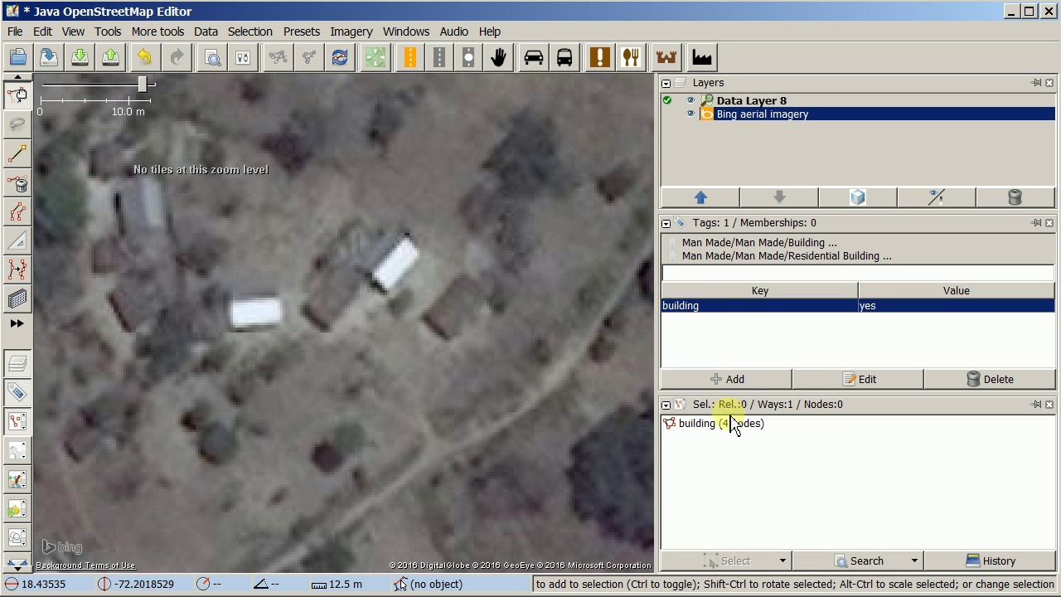
{"action": "left_click", "coordinate": [580, 398]}
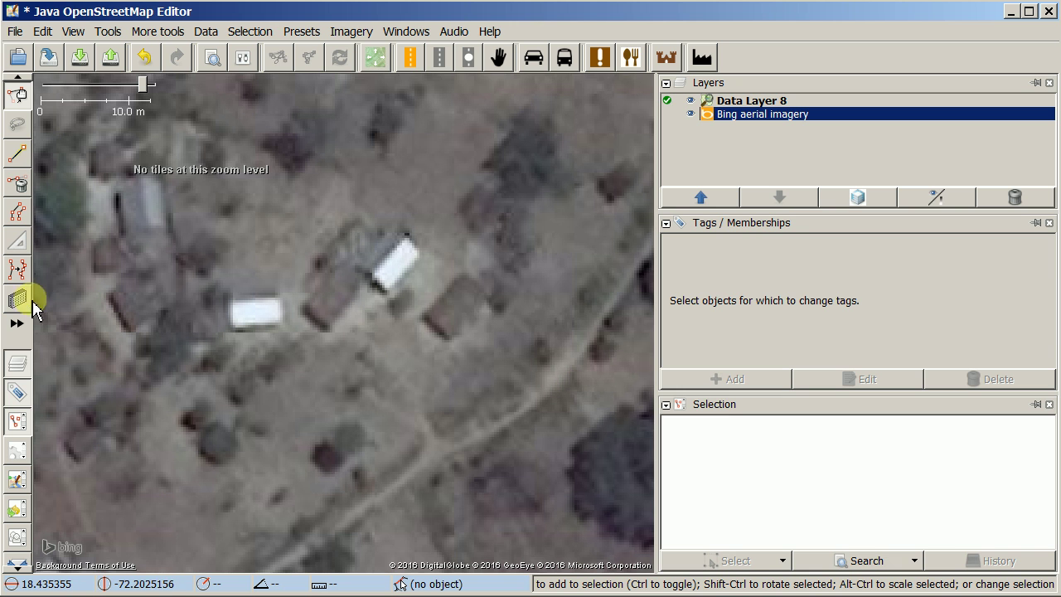
{"action": "left_click", "coordinate": [17, 302]}
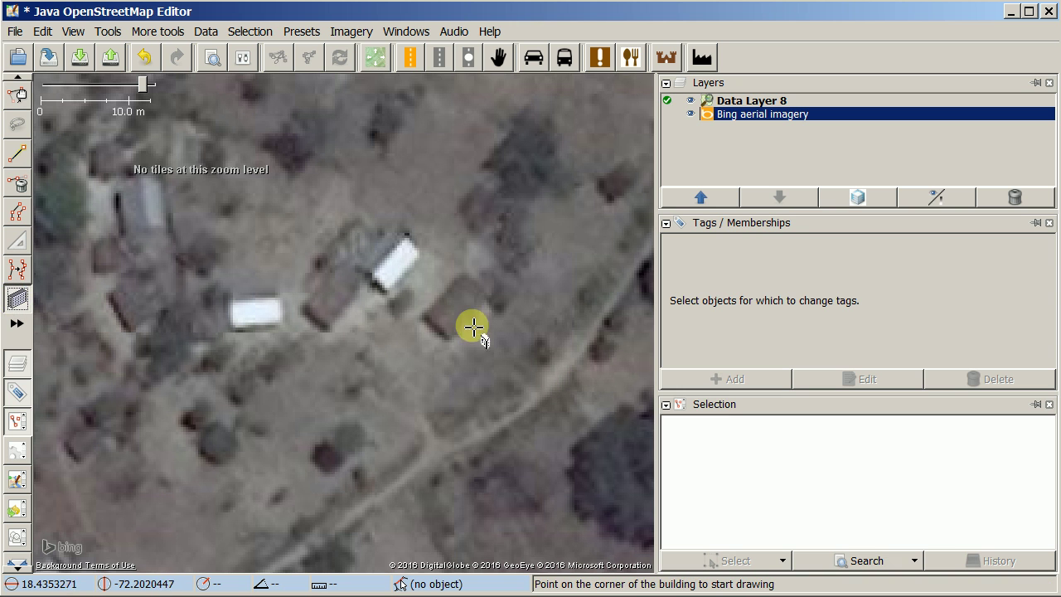
{"action": "left_click", "coordinate": [489, 296]}
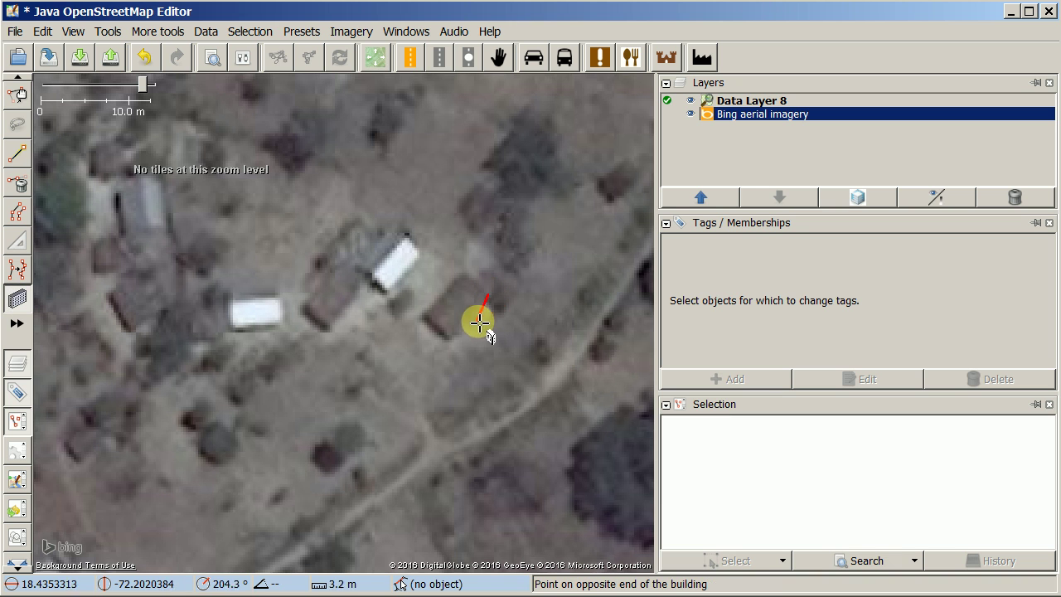
{"action": "left_click", "coordinate": [450, 337]}
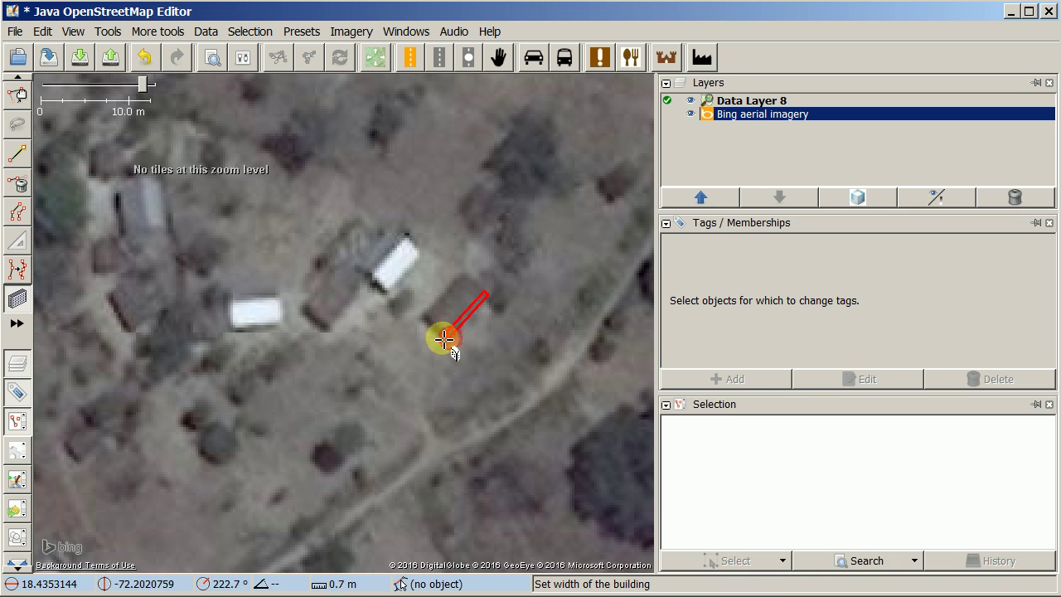
{"action": "left_click", "coordinate": [422, 316]}
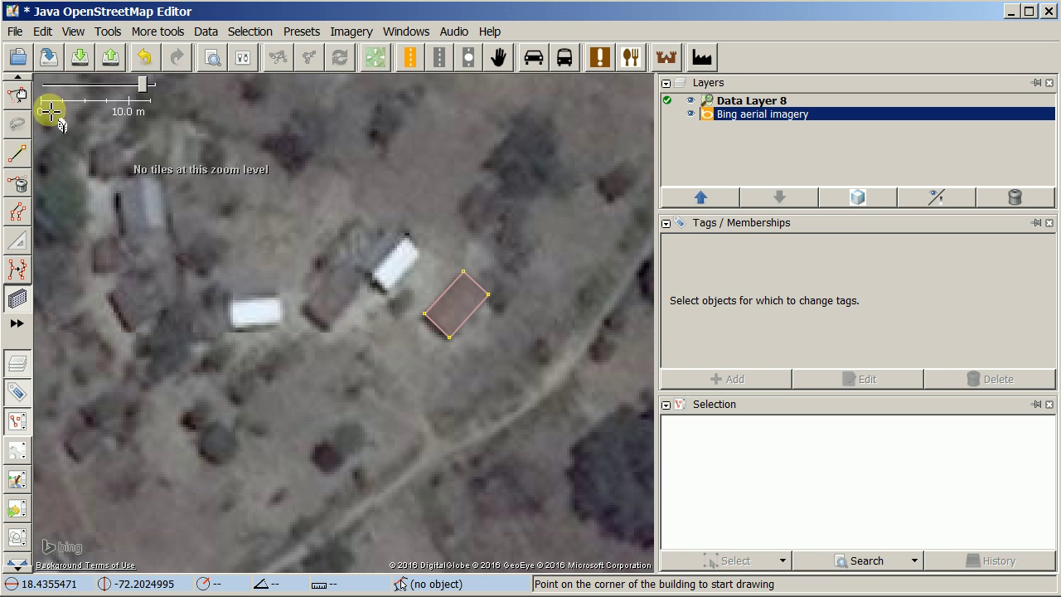
{"action": "left_click", "coordinate": [21, 105]}
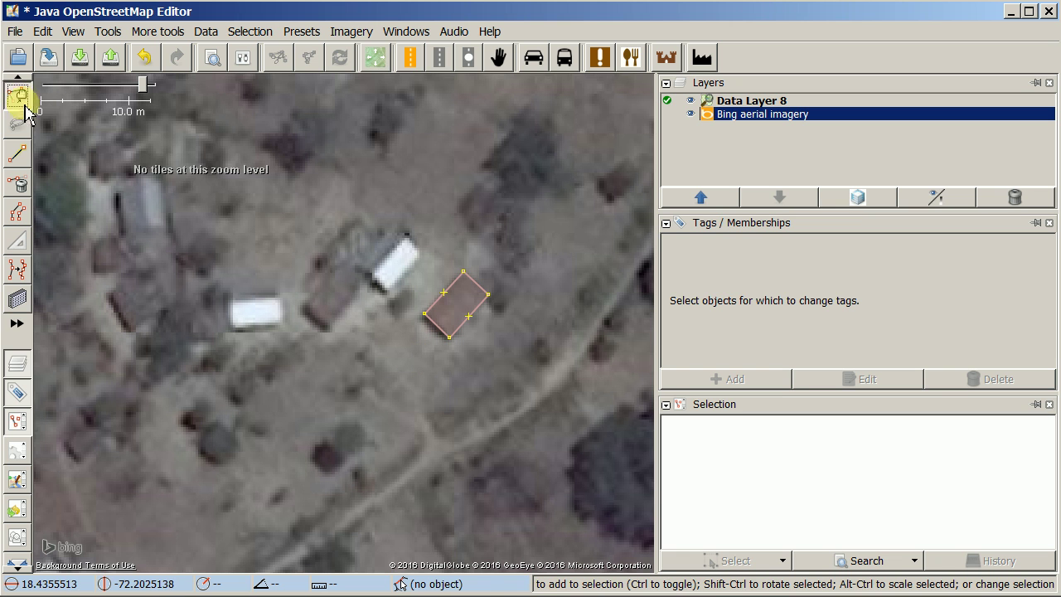
{"action": "left_click", "coordinate": [461, 335]}
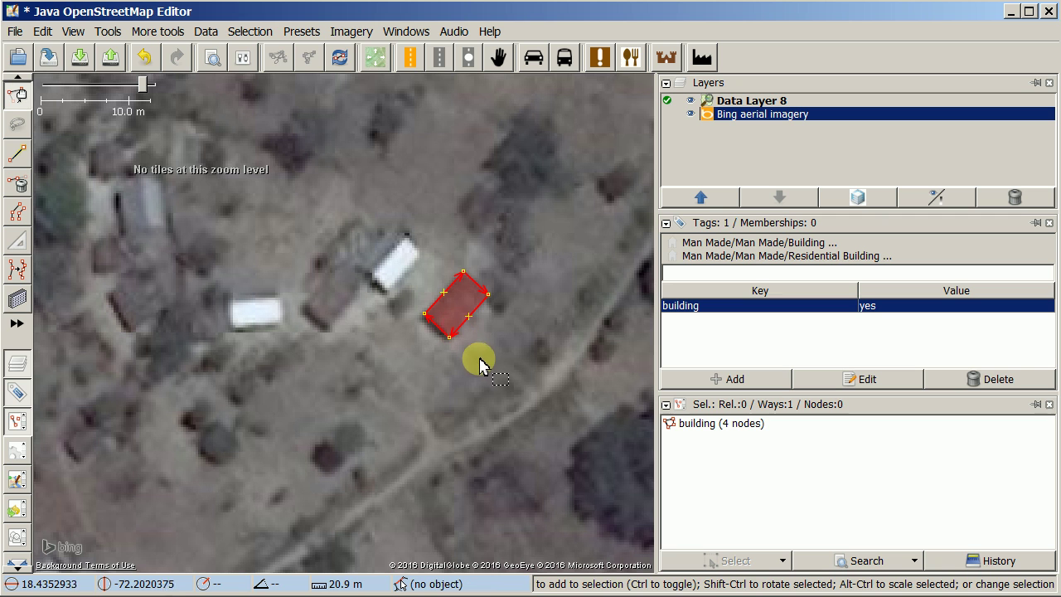
Draw the bright-roofed building just northwest of the selected one with the building tool, and clear the selection
{"action": "left_click", "coordinate": [18, 301]}
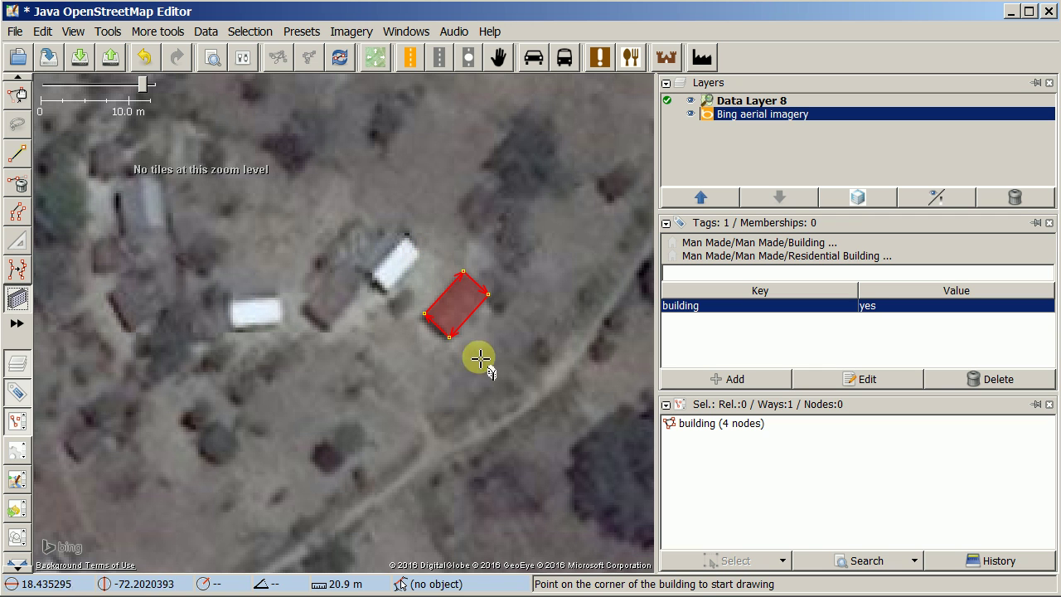
{"action": "left_click", "coordinate": [420, 257]}
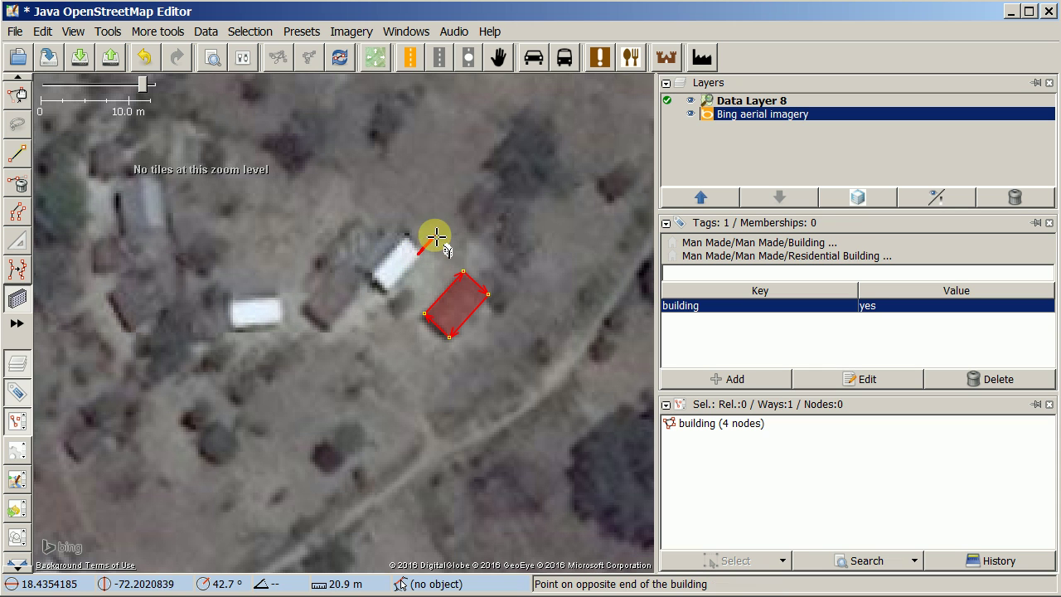
{"action": "left_click", "coordinate": [365, 267]}
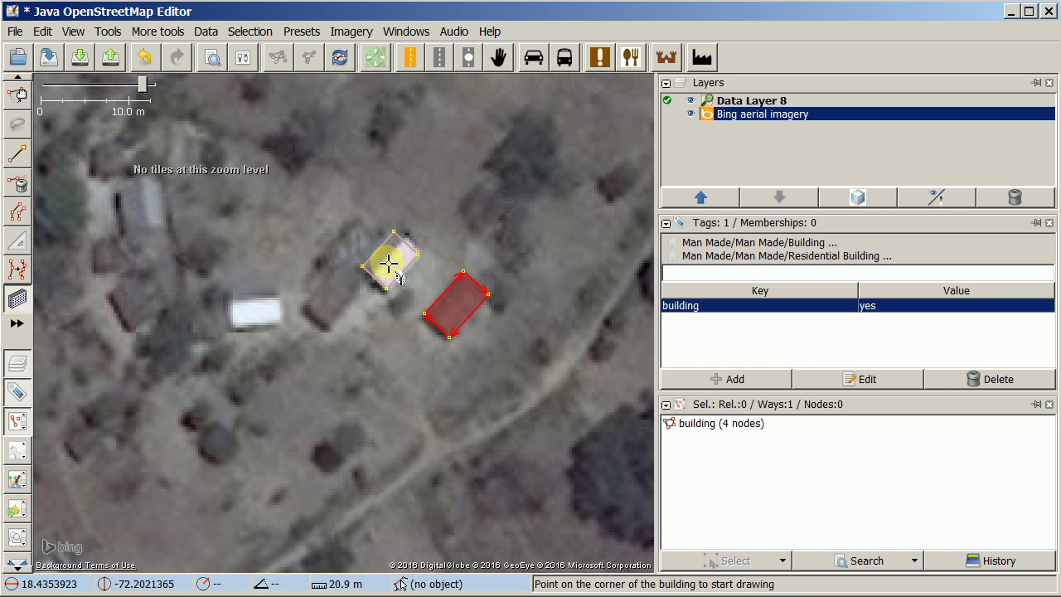
{"action": "key", "text": "Escape"}
{"action": "left_click", "coordinate": [331, 330]}
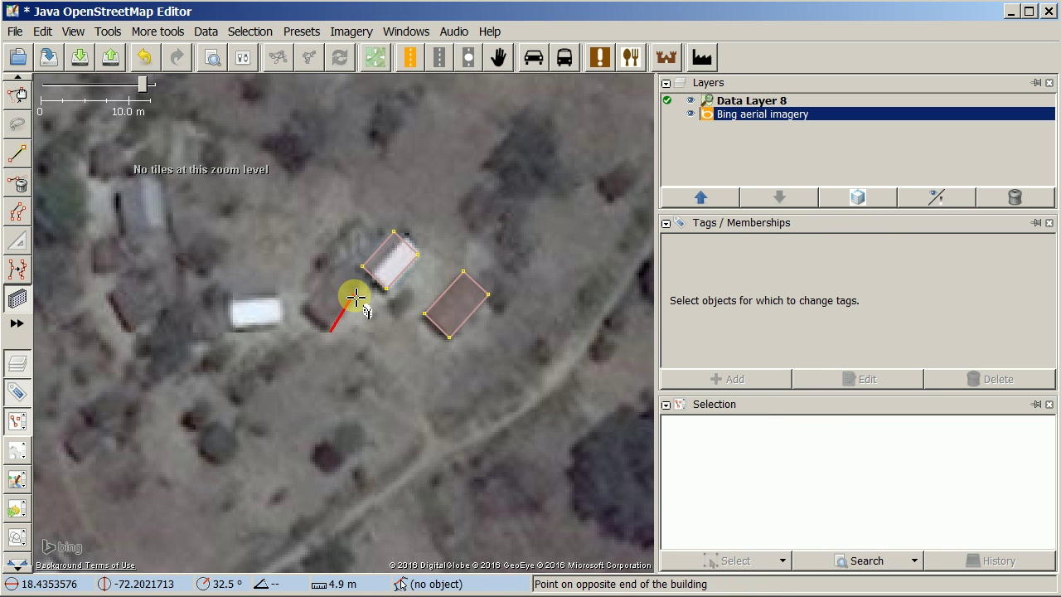
{"action": "key", "text": "Escape"}
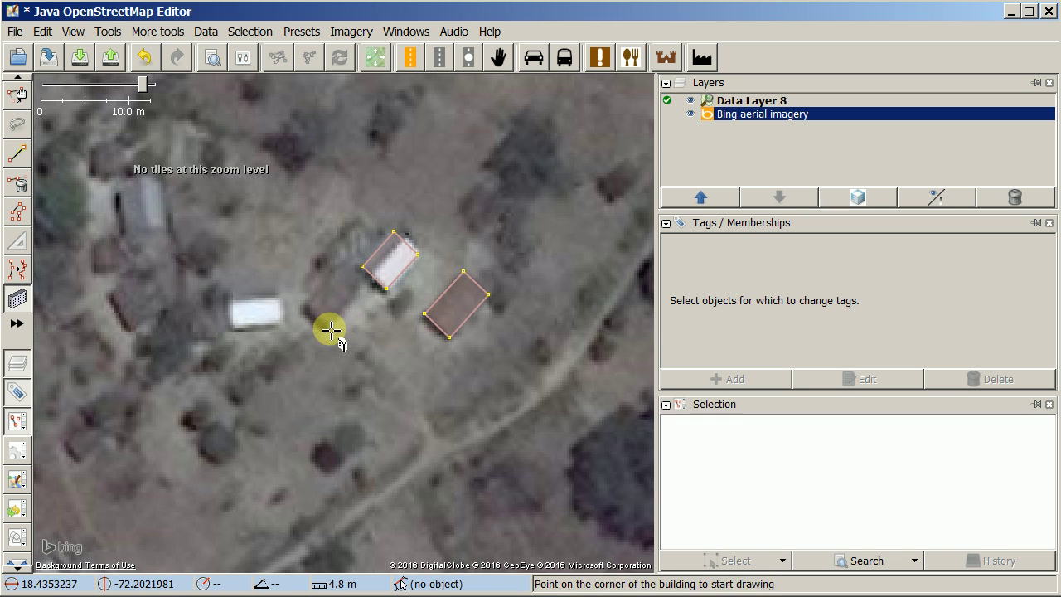
{"action": "left_click", "coordinate": [331, 330]}
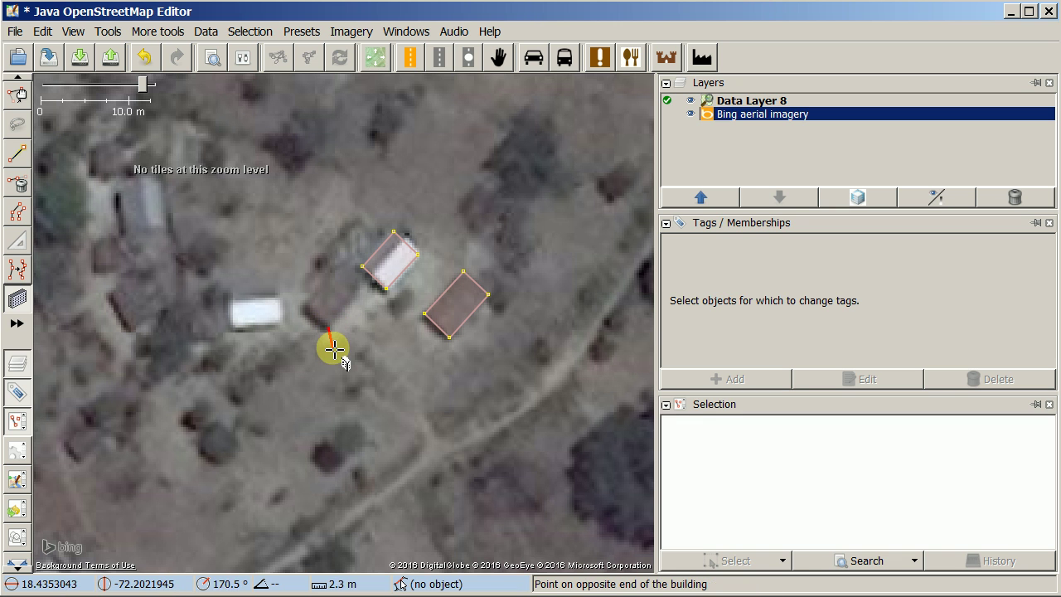
{"action": "key", "text": "Escape"}
{"action": "left_click", "coordinate": [333, 344]}
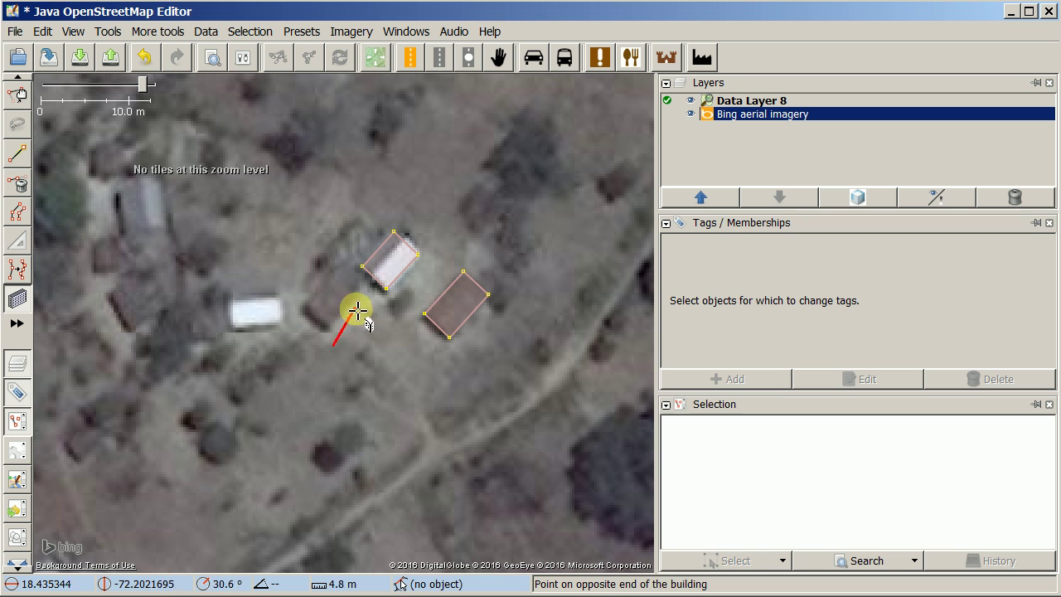
{"action": "key", "text": "Escape"}
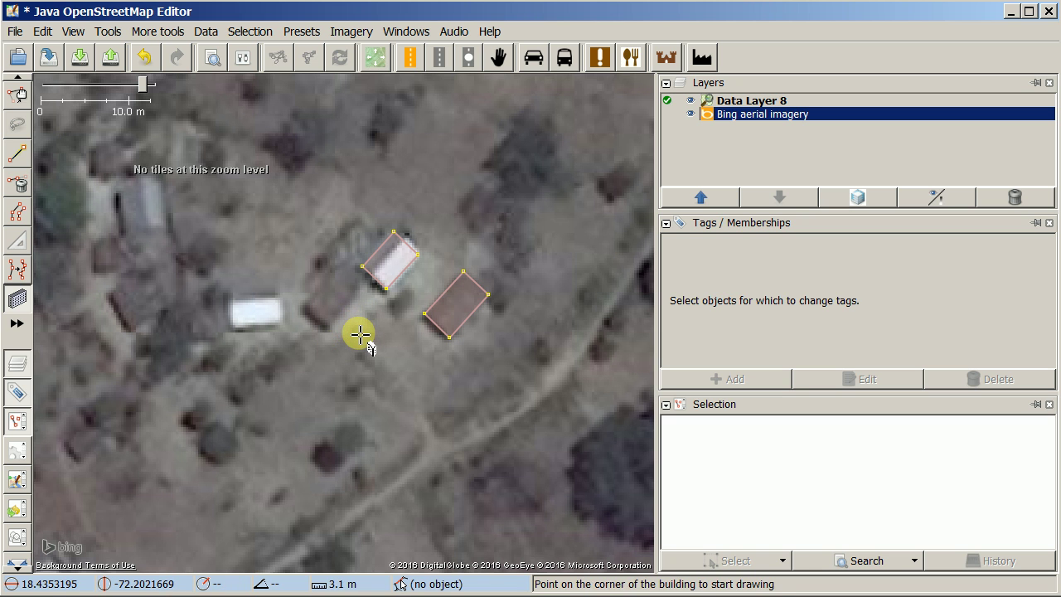
Draw the dark-roofed building southwest of the bright-roofed one and the small white-roofed building west of it with the building tool
{"action": "left_click", "coordinate": [329, 327]}
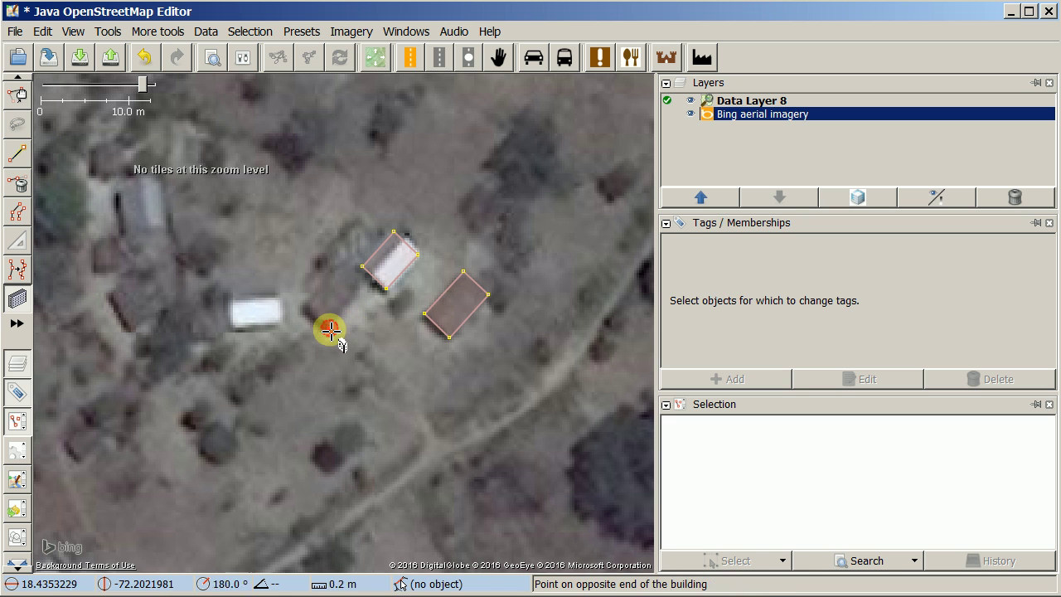
{"action": "left_click", "coordinate": [363, 295]}
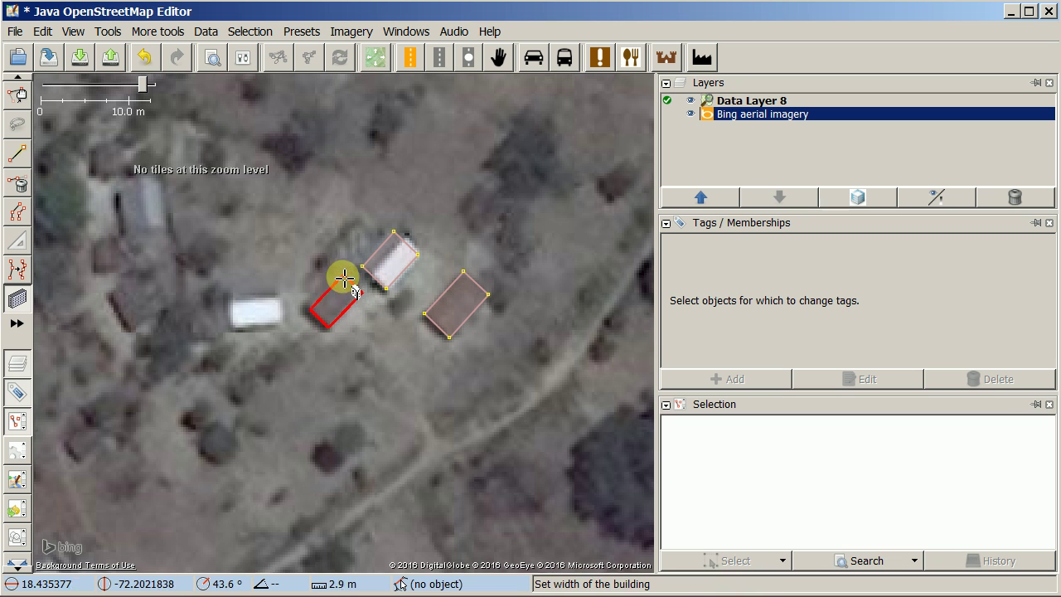
{"action": "left_click", "coordinate": [338, 274]}
{"action": "left_click", "coordinate": [233, 297]}
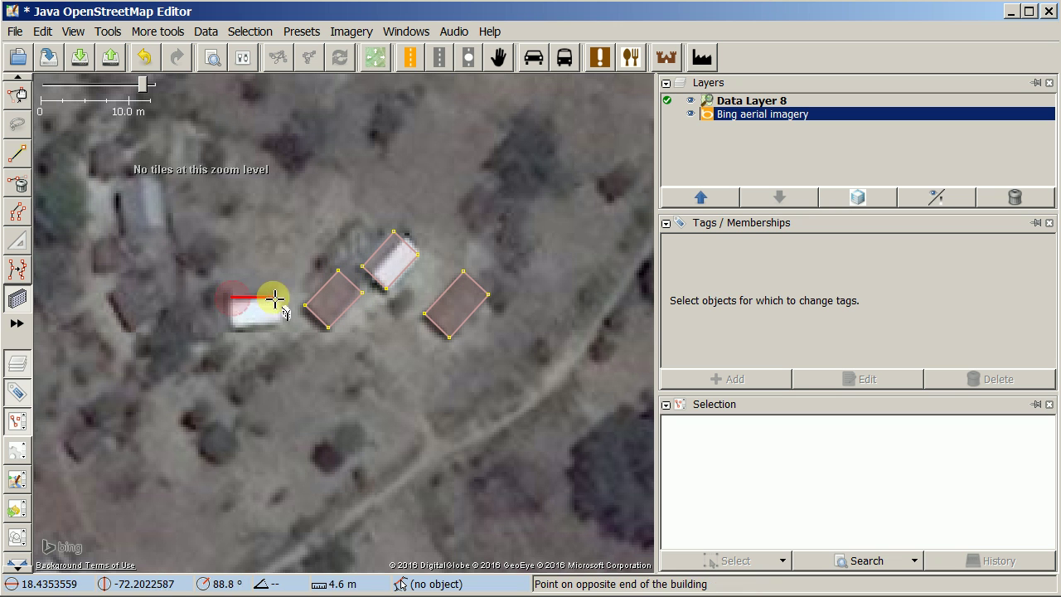
{"action": "left_click", "coordinate": [284, 296]}
{"action": "left_click", "coordinate": [284, 330]}
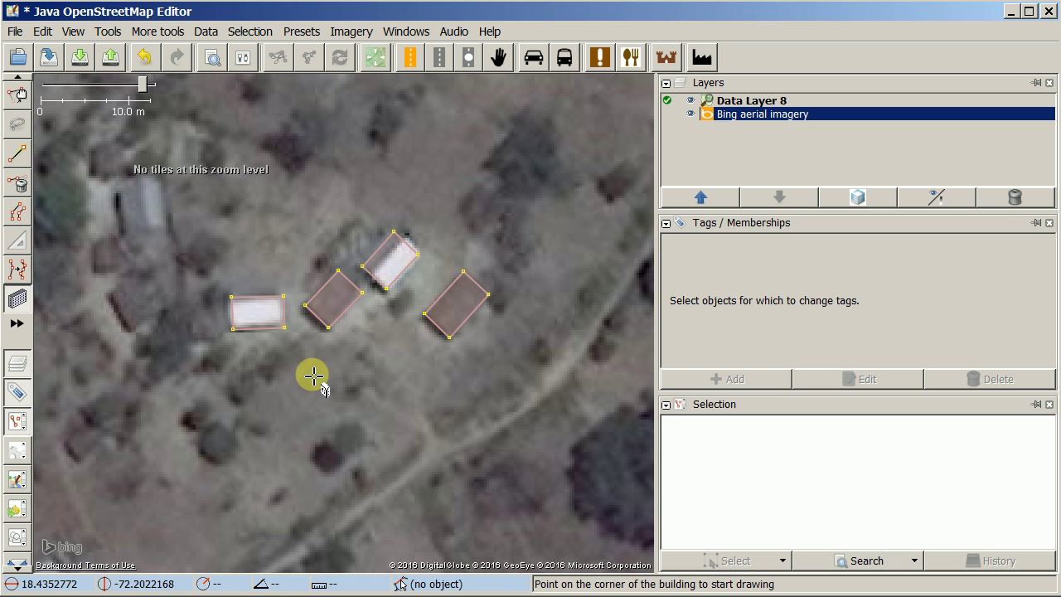
Draw the small dark-roofed building at the western end of the row, about 4.2 m along its southwestern side, and leave the building tool
{"action": "left_click", "coordinate": [15, 96]}
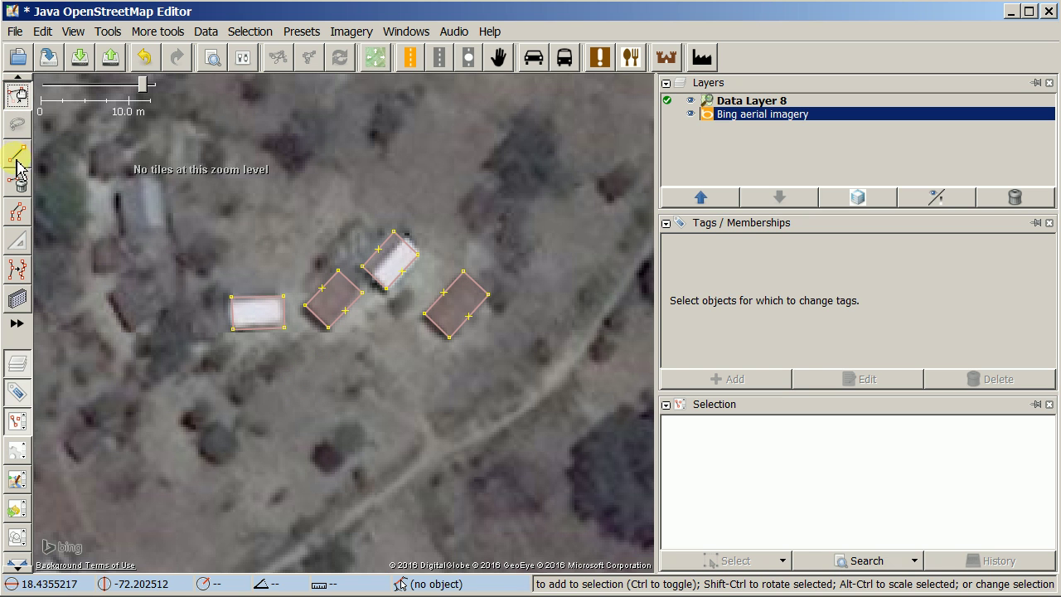
{"action": "left_click", "coordinate": [20, 300]}
{"action": "left_click", "coordinate": [110, 296]}
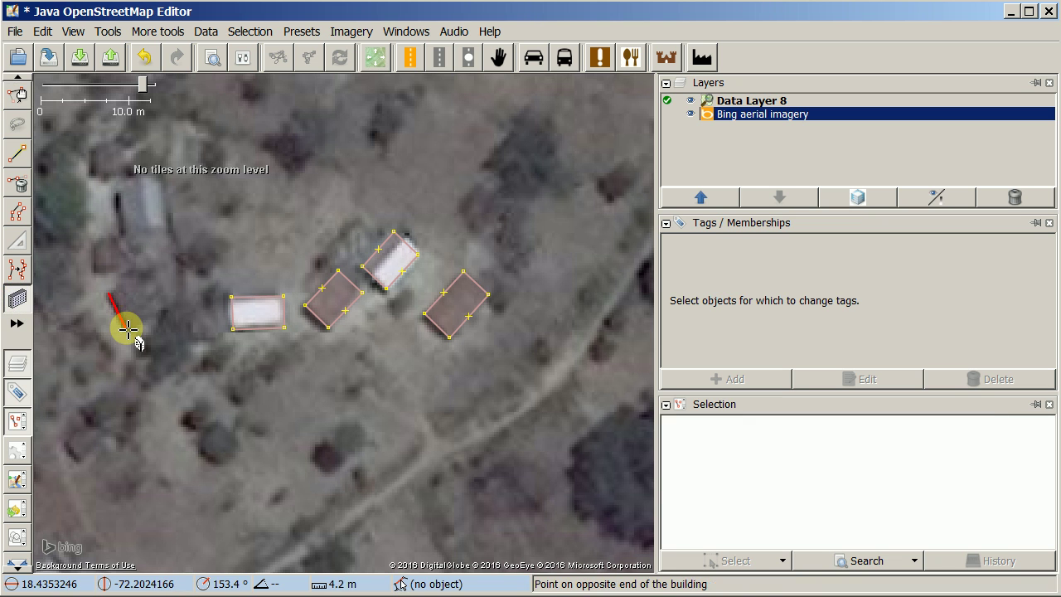
{"action": "left_click", "coordinate": [126, 328]}
{"action": "left_click", "coordinate": [151, 320]}
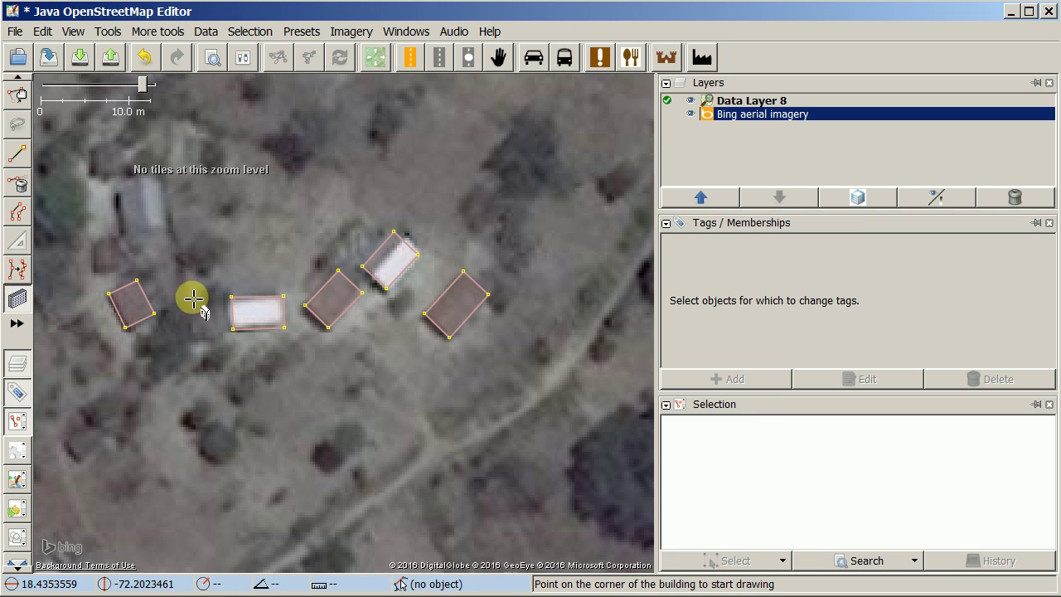
{"action": "left_click", "coordinate": [15, 98]}
Browse the aerial imagery northwest of the village to examine the larger walled properties for a building with an irregular outline
{"action": "scroll", "coordinate": [254, 308], "scroll_direction": "down", "scroll_amount": 8}
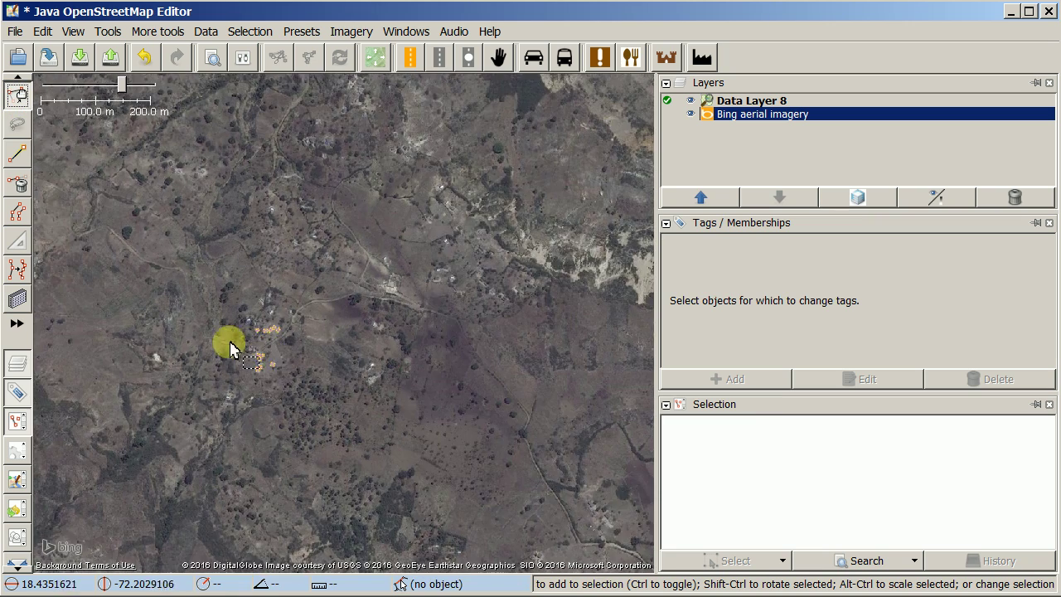
{"action": "mouse_move", "coordinate": [186, 335]}
{"action": "left_mouse_down"}
{"action": "mouse_move", "coordinate": [446, 359]}
{"action": "mouse_move", "coordinate": [161, 360]}
{"action": "mouse_move", "coordinate": [417, 339]}
{"action": "mouse_move", "coordinate": [256, 370]}
{"action": "mouse_move", "coordinate": [201, 323]}
{"action": "left_mouse_up"}
{"action": "left_click_drag", "start_coordinate": [284, 232], "coordinate": [338, 287]}
{"action": "scroll", "coordinate": [307, 339], "scroll_direction": "down", "scroll_amount": 5}
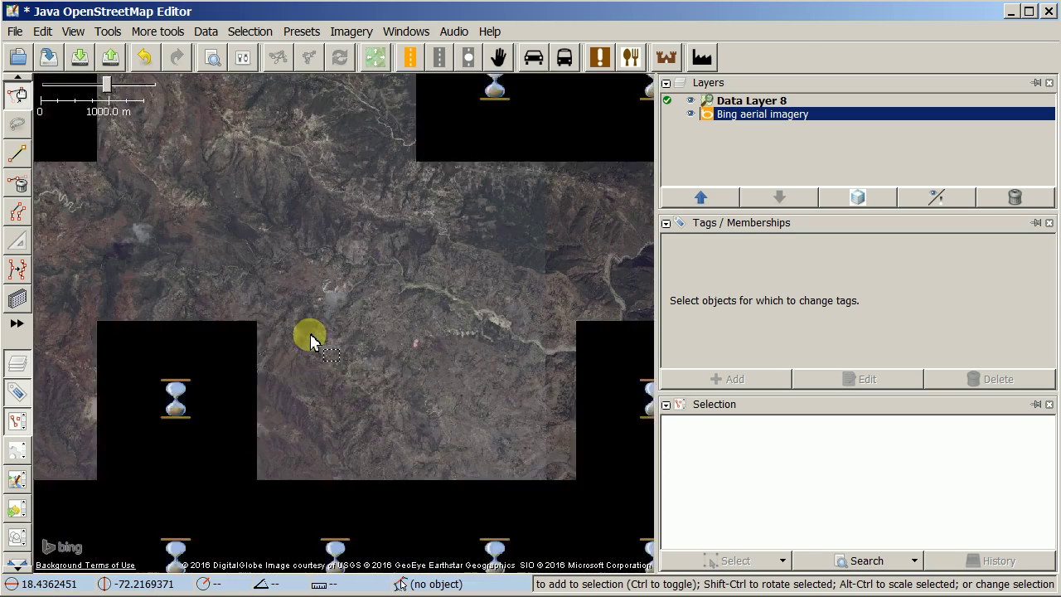
{"action": "left_click_drag", "start_coordinate": [220, 321], "coordinate": [385, 375]}
{"action": "left_click_drag", "start_coordinate": [208, 270], "coordinate": [418, 408]}
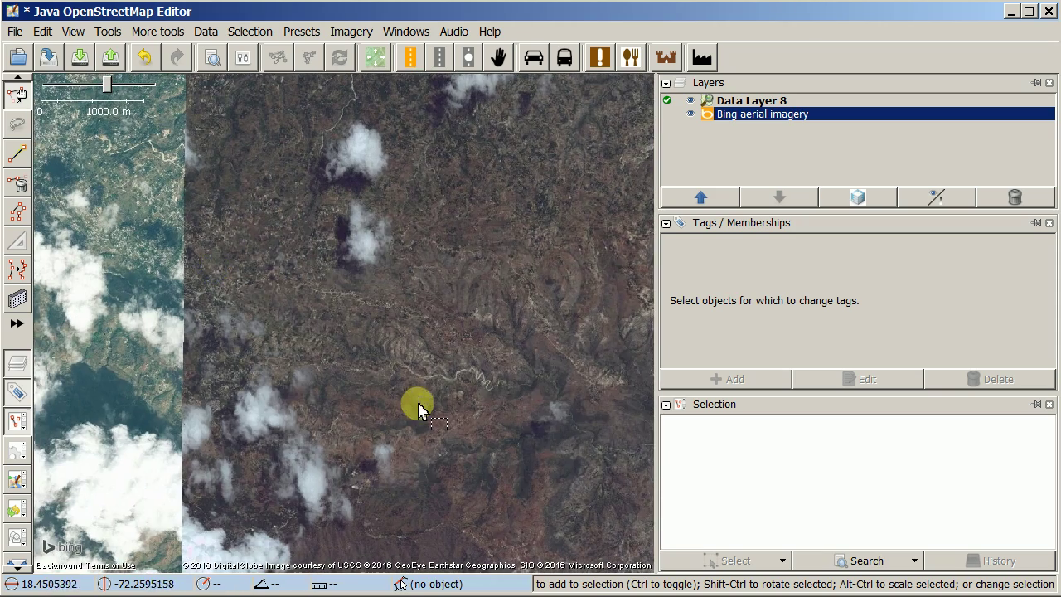
{"action": "left_click_drag", "start_coordinate": [294, 319], "coordinate": [346, 357]}
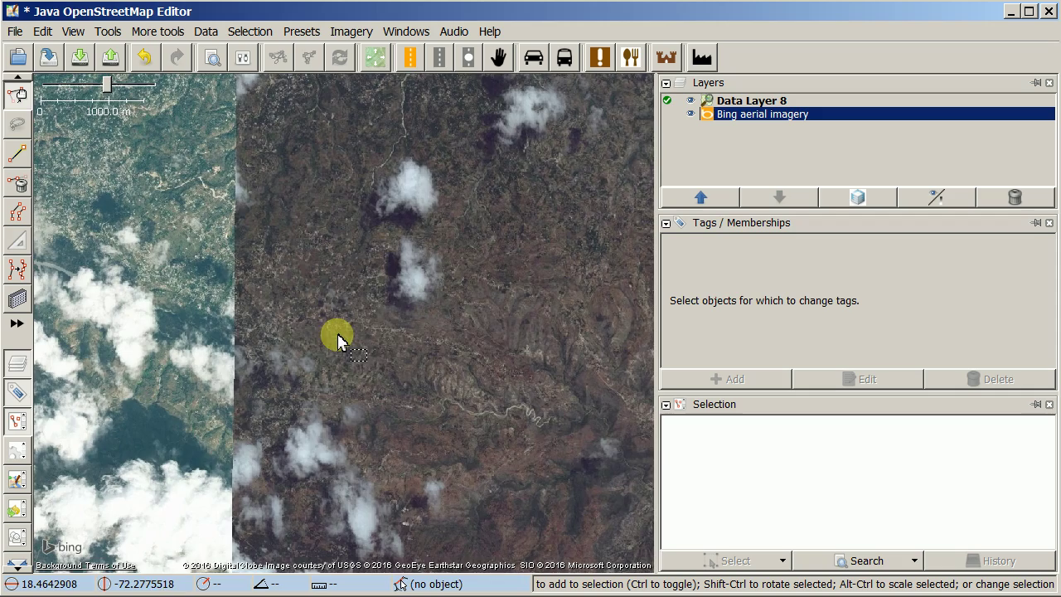
{"action": "scroll", "coordinate": [299, 329], "scroll_direction": "up", "scroll_amount": 2}
{"action": "scroll", "coordinate": [322, 334], "scroll_direction": "up", "scroll_amount": 5}
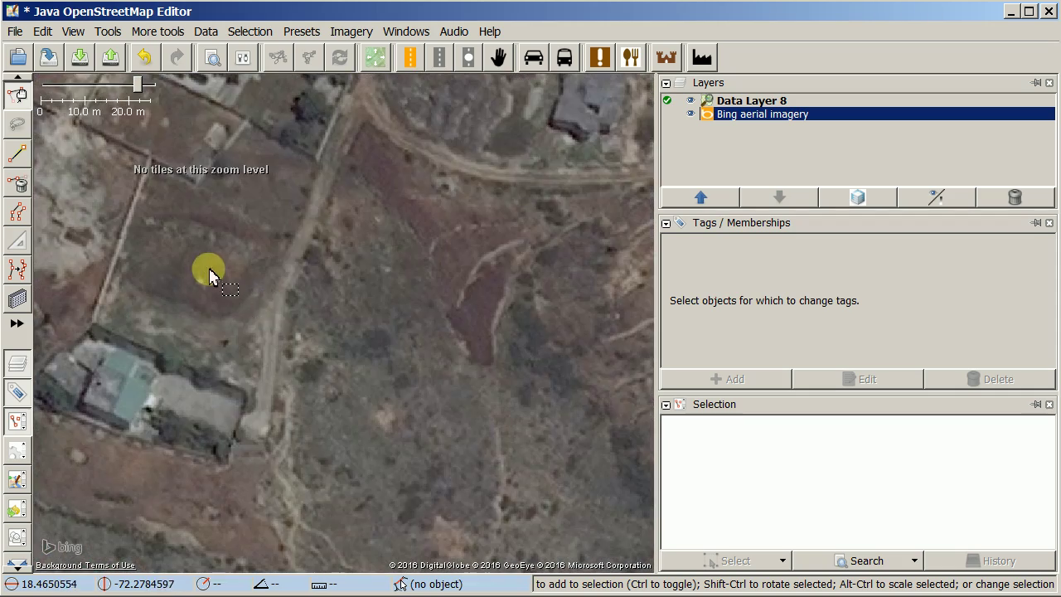
{"action": "mouse_move", "coordinate": [210, 276]}
{"action": "left_mouse_down"}
{"action": "mouse_move", "coordinate": [372, 438]}
{"action": "mouse_move", "coordinate": [382, 480]}
{"action": "left_mouse_up"}
{"action": "left_click_drag", "start_coordinate": [372, 319], "coordinate": [331, 387]}
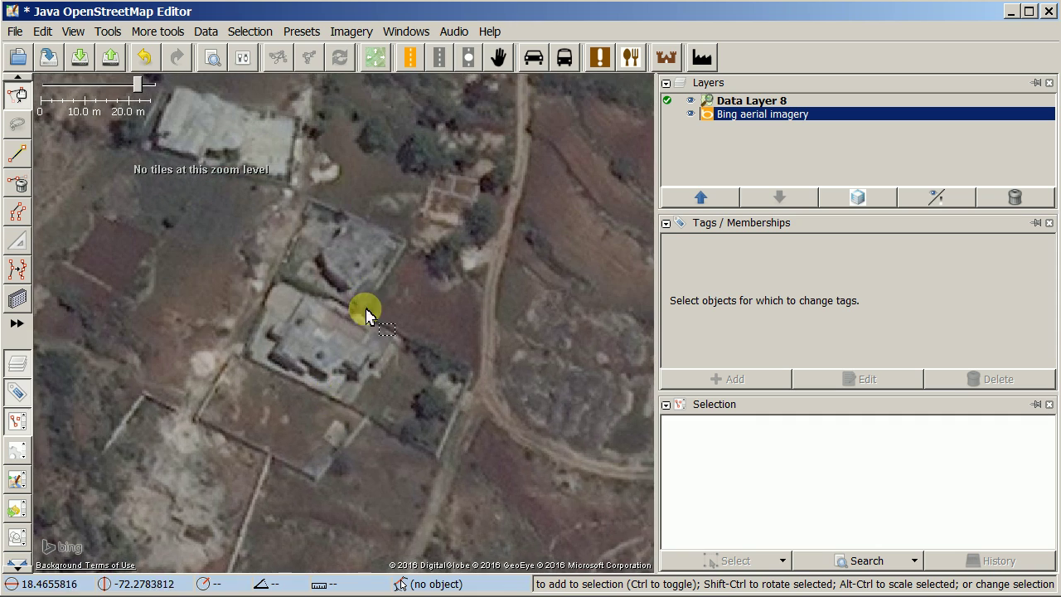
{"action": "scroll", "coordinate": [366, 316], "scroll_direction": "down", "scroll_amount": 3}
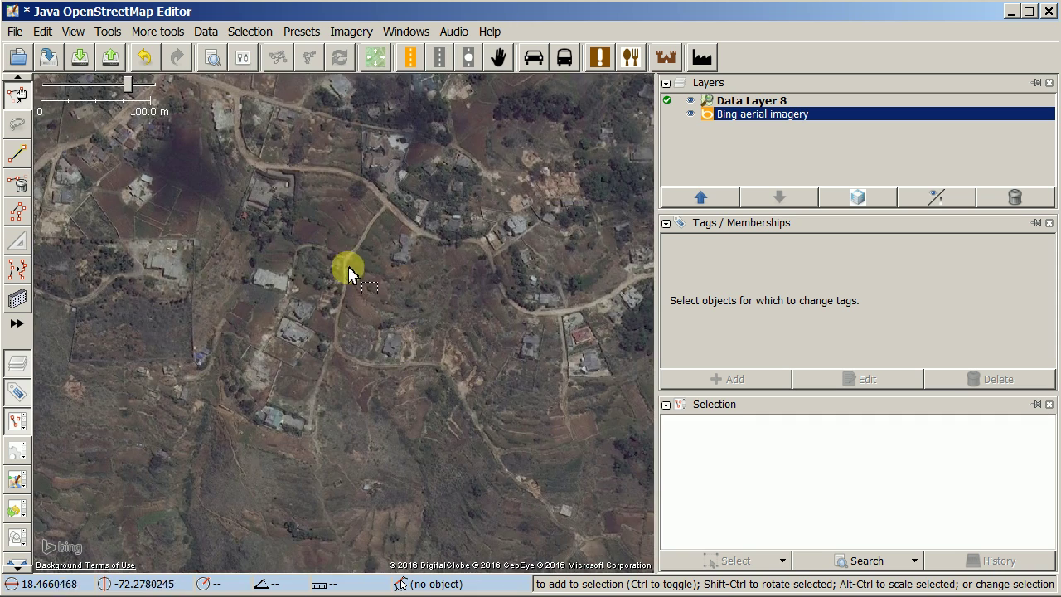
{"action": "left_click_drag", "start_coordinate": [348, 274], "coordinate": [260, 367]}
{"action": "scroll", "coordinate": [431, 361], "scroll_direction": "up", "scroll_amount": 3}
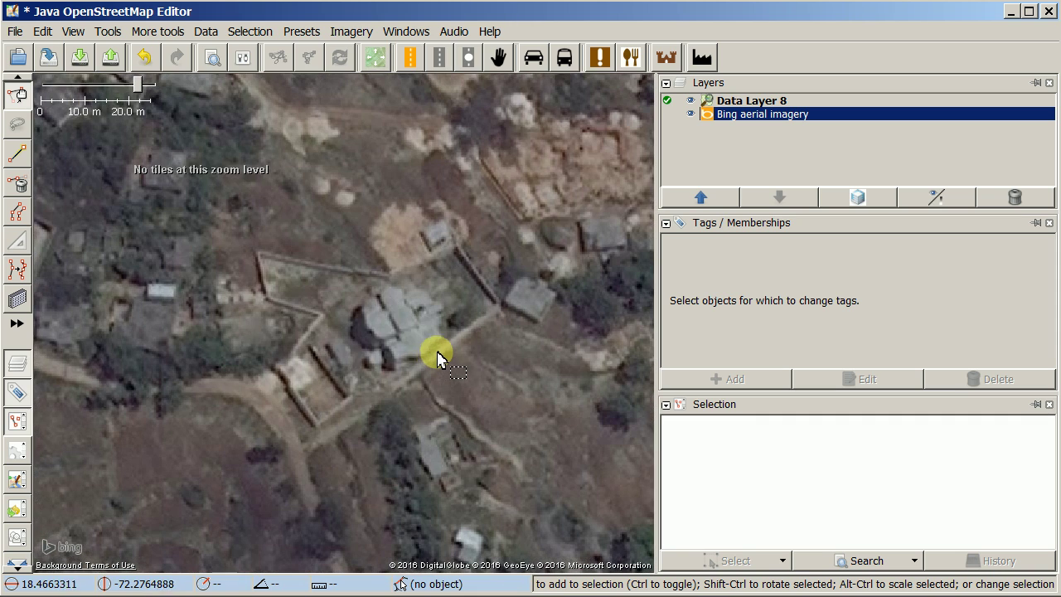
{"action": "left_click_drag", "start_coordinate": [303, 300], "coordinate": [485, 390]}
{"action": "left_click_drag", "start_coordinate": [263, 323], "coordinate": [398, 422]}
{"action": "scroll", "coordinate": [296, 350], "scroll_direction": "up", "scroll_amount": 2}
{"action": "scroll", "coordinate": [274, 362], "scroll_direction": "up", "scroll_amount": 2}
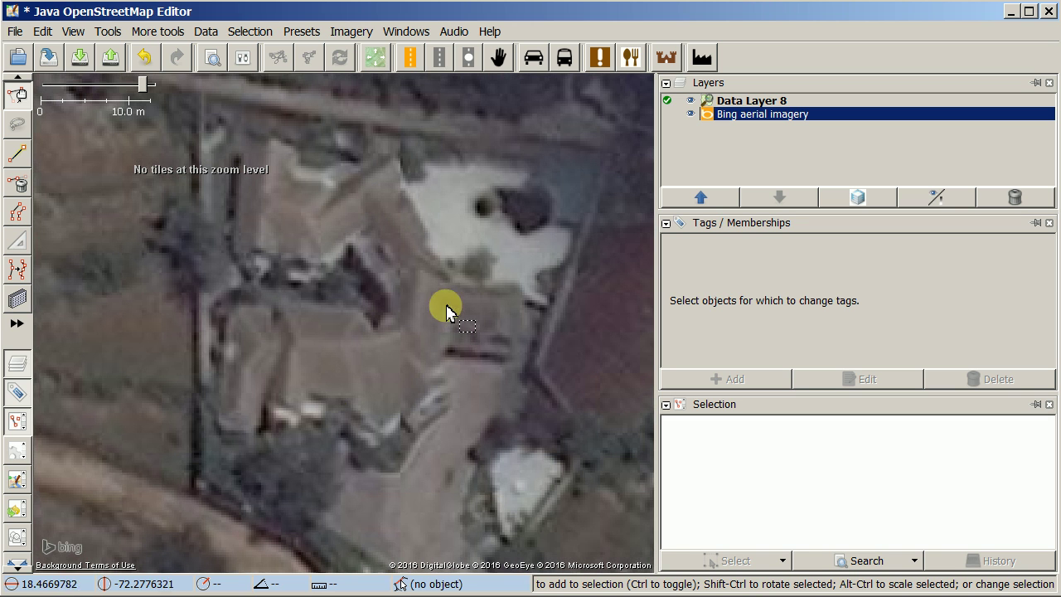
Try to trace the large irregular building node by node from its northwest corner, following the courtyard recess and the southwestern wing
{"action": "left_click", "coordinate": [18, 155]}
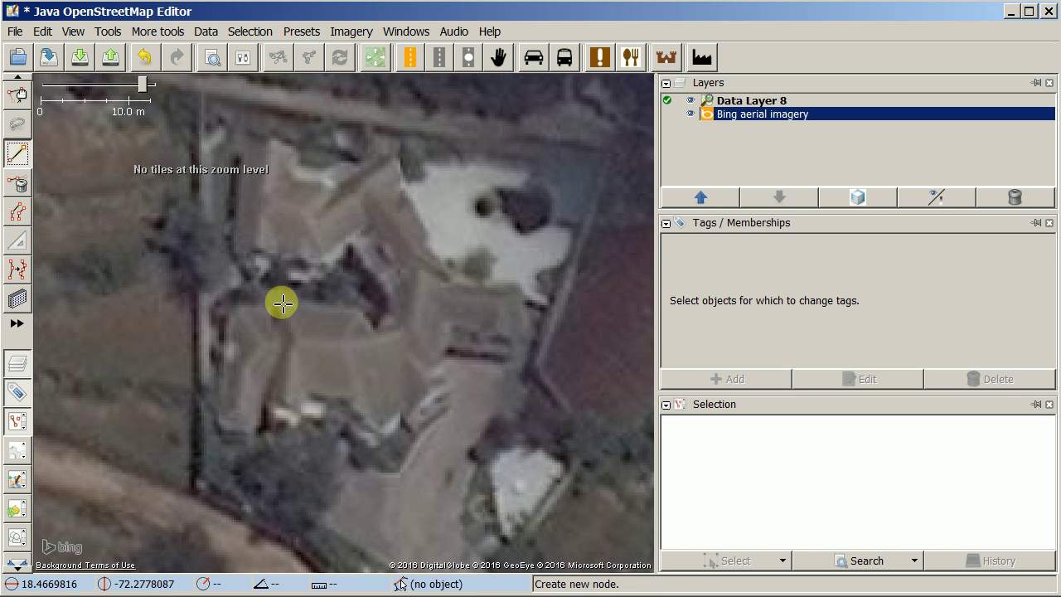
{"action": "left_click", "coordinate": [242, 148]}
{"action": "left_click", "coordinate": [235, 252]}
{"action": "left_click", "coordinate": [322, 260]}
{"action": "left_click", "coordinate": [366, 226]}
{"action": "left_click", "coordinate": [398, 297]}
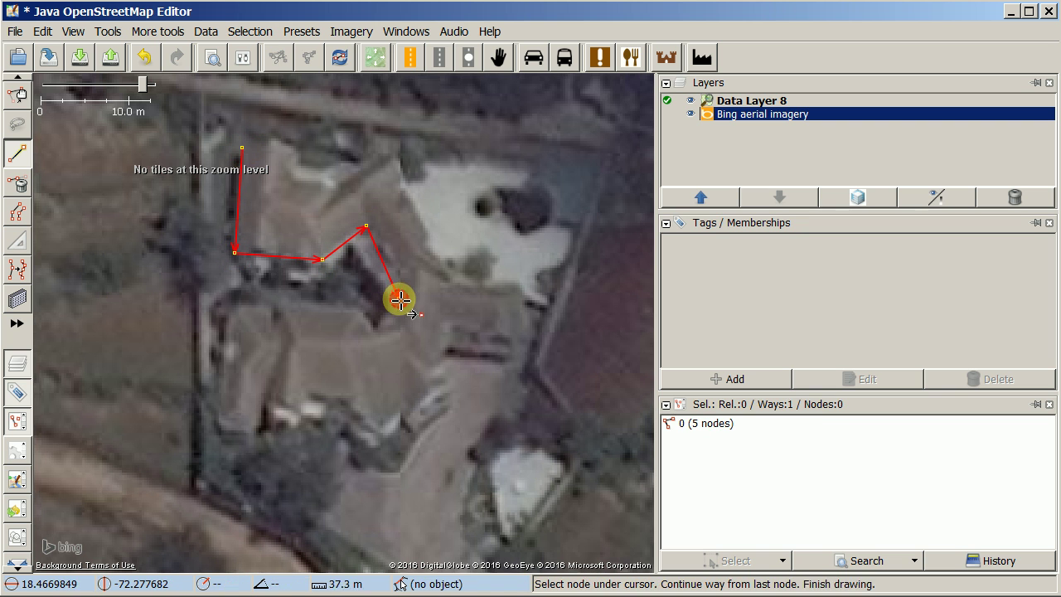
{"action": "left_click", "coordinate": [399, 323]}
{"action": "left_click", "coordinate": [373, 324]}
{"action": "left_click", "coordinate": [359, 311]}
{"action": "left_click", "coordinate": [286, 306]}
{"action": "left_click", "coordinate": [225, 310]}
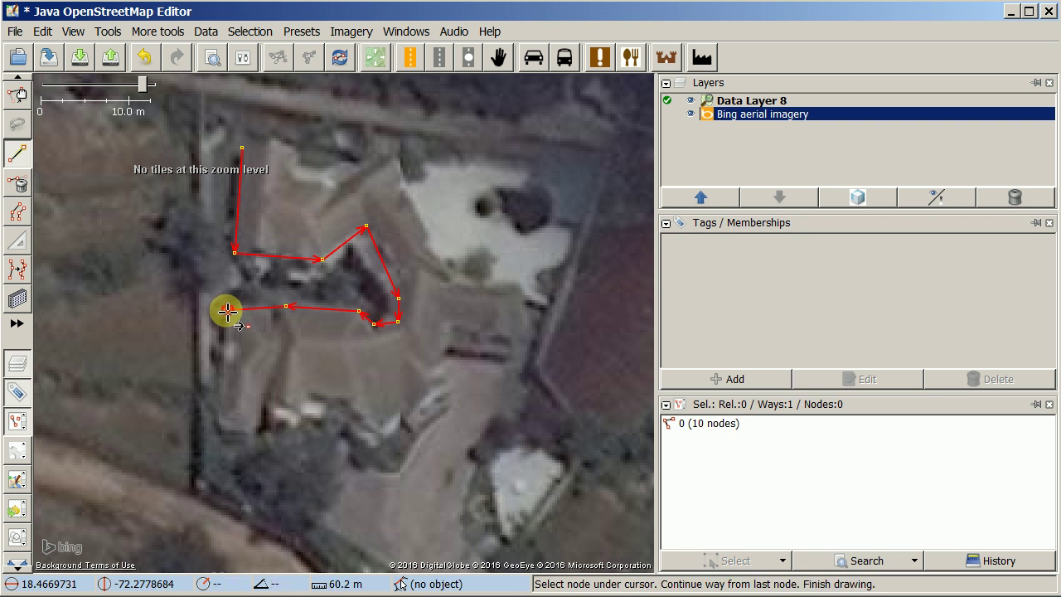
{"action": "left_click", "coordinate": [216, 427]}
{"action": "left_click", "coordinate": [256, 432]}
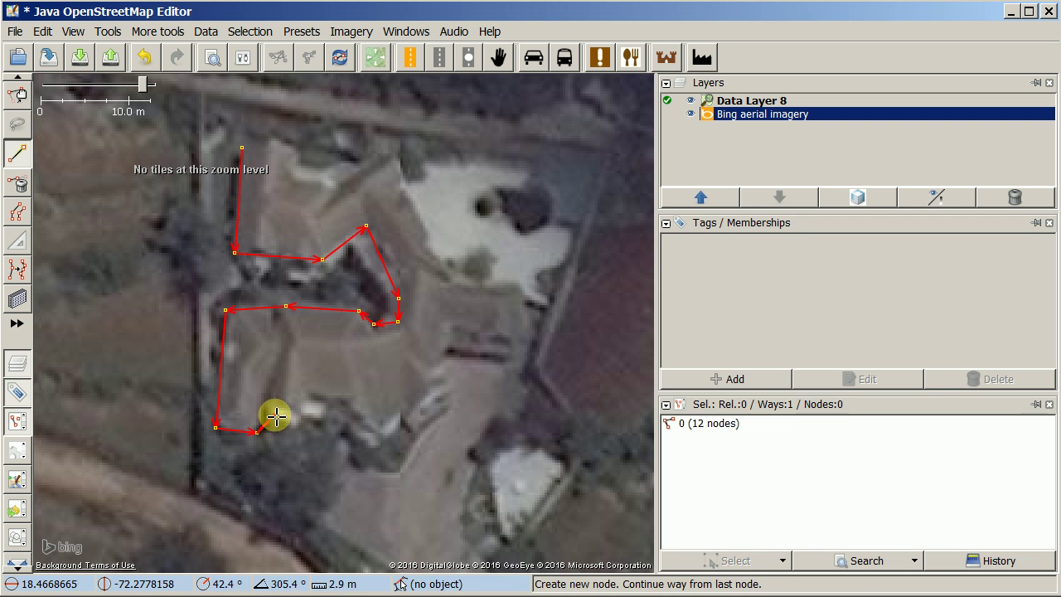
{"action": "left_click", "coordinate": [272, 408]}
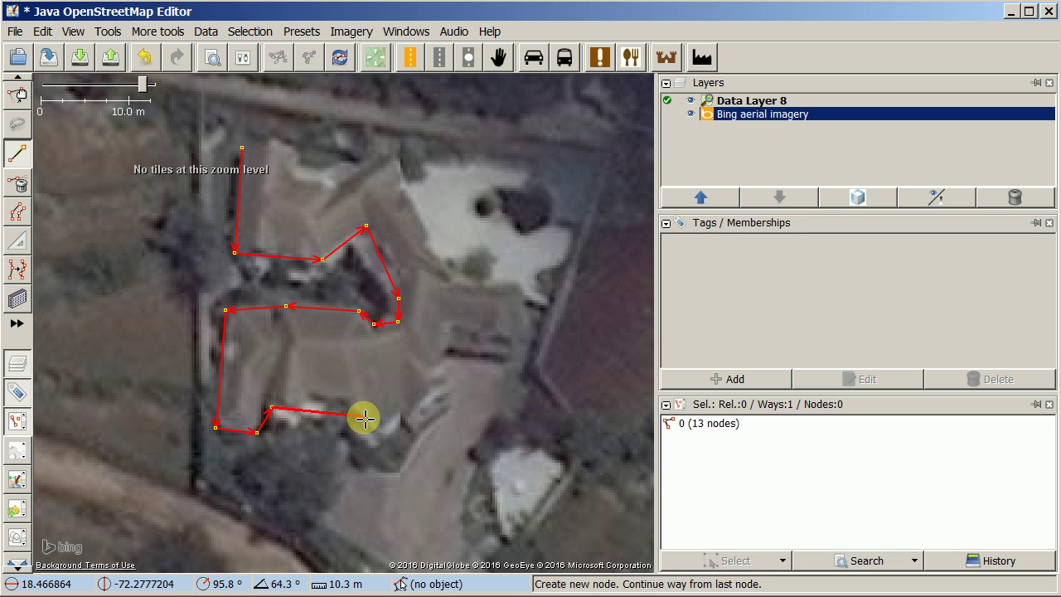
Undo every node of the manually traced outline until nothing of it is left
{"action": "key", "text": "ctrl+z"}
{"action": "key", "text": "ctrl+z"}
{"action": "key", "text": "ctrl+z"}
{"action": "key", "text": "ctrl+z"}
{"action": "key", "text": "ctrl+z"}
{"action": "key", "text": "ctrl+z"}
{"action": "key", "text": "ctrl+z"}
{"action": "key", "text": "ctrl+z"}
{"action": "key", "text": "ctrl+z"}
{"action": "key", "text": "ctrl+z"}
{"action": "key", "text": "ctrl+z"}
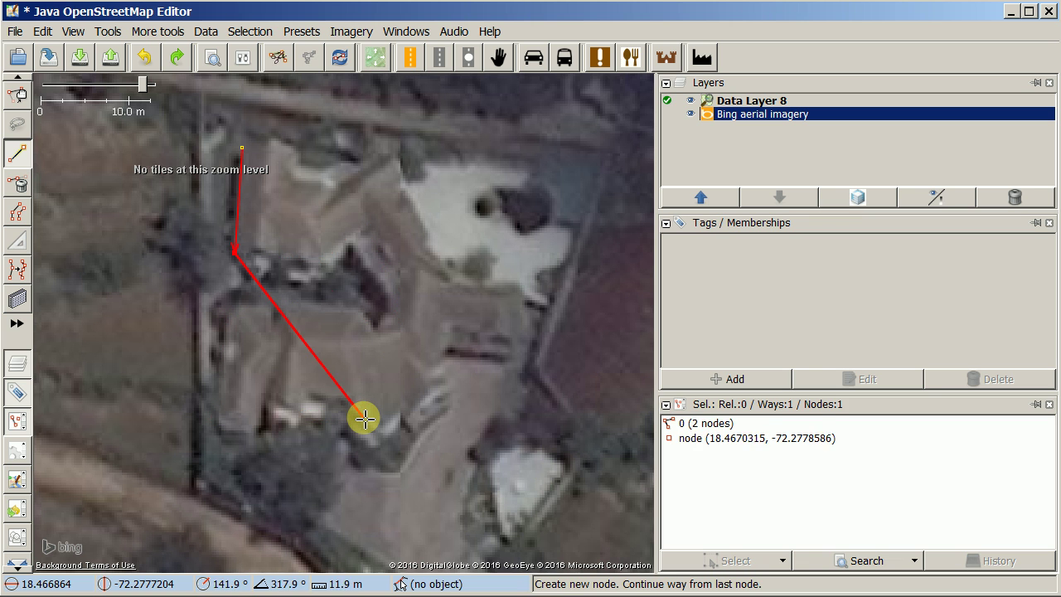
{"action": "key", "text": "ctrl+z"}
{"action": "key", "text": "ctrl+z"}
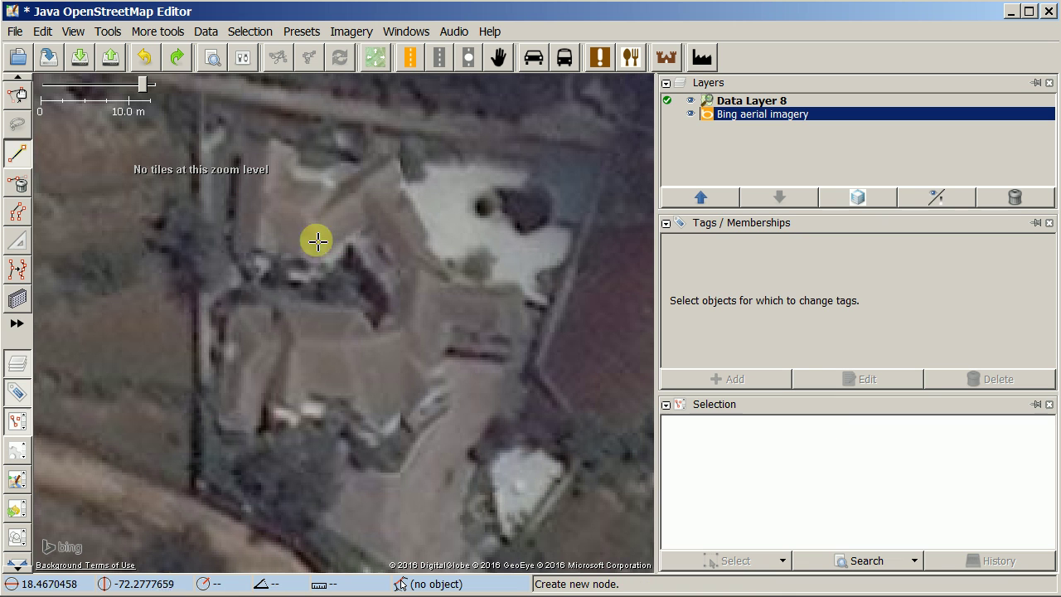
Draw one rectangle over the whole irregular building with the building tool, with a perimeter of about 129 m
{"action": "left_click", "coordinate": [18, 300]}
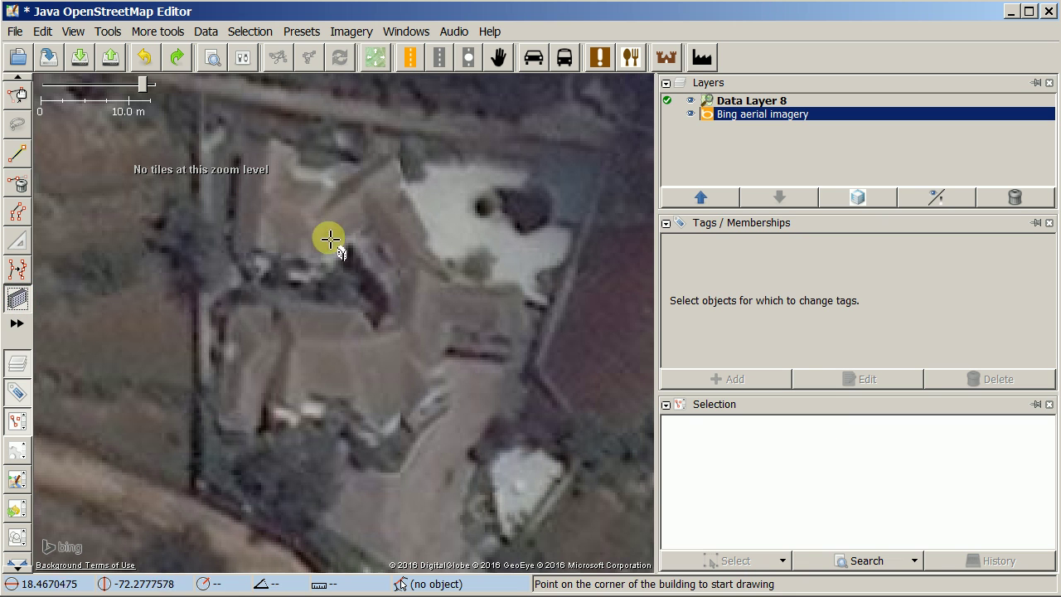
{"action": "left_click", "coordinate": [243, 152]}
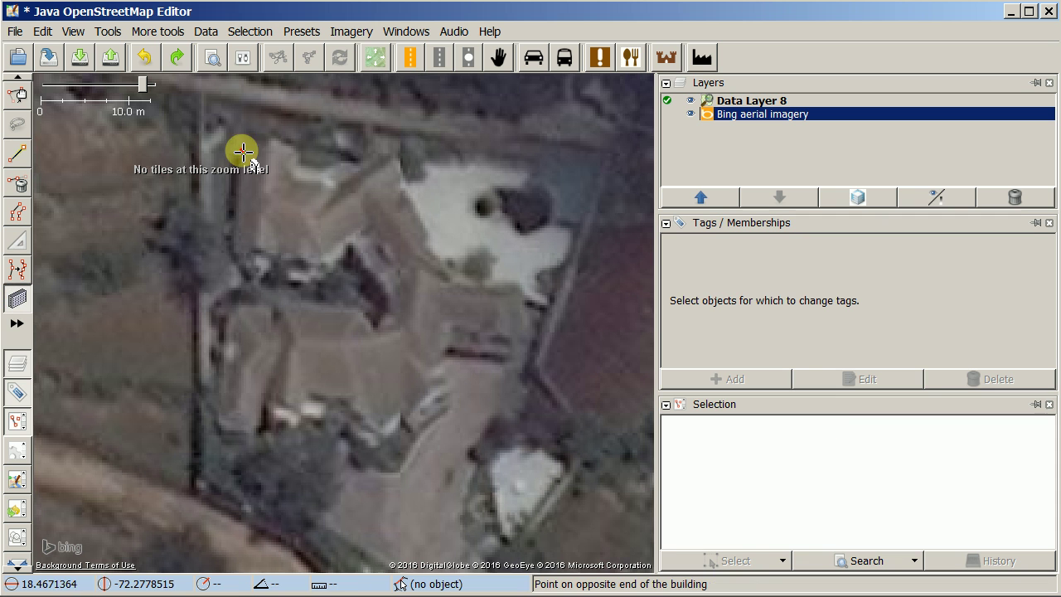
{"action": "left_click", "coordinate": [220, 423]}
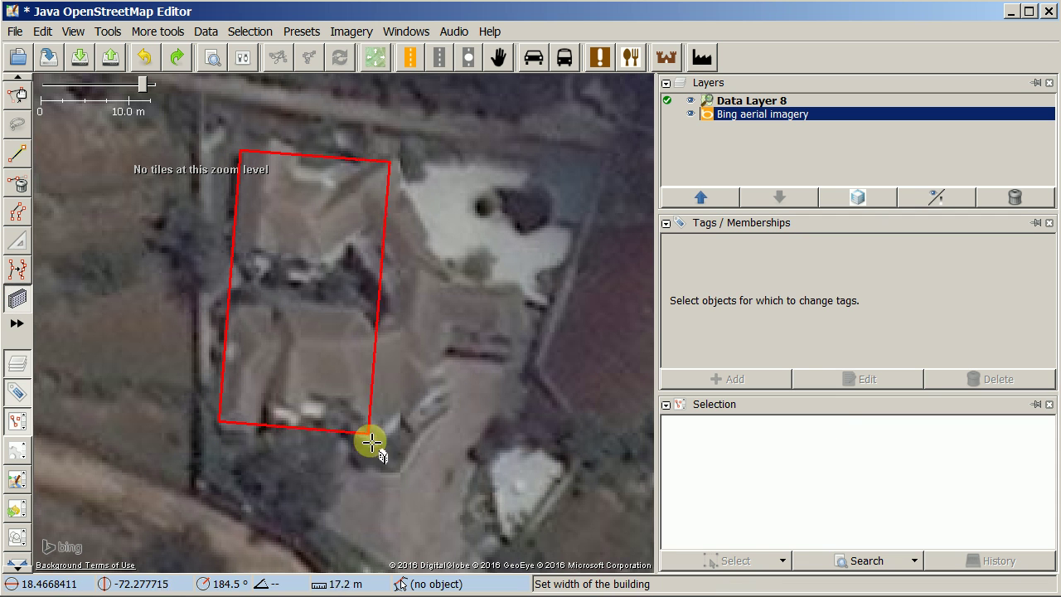
{"action": "left_click", "coordinate": [516, 465]}
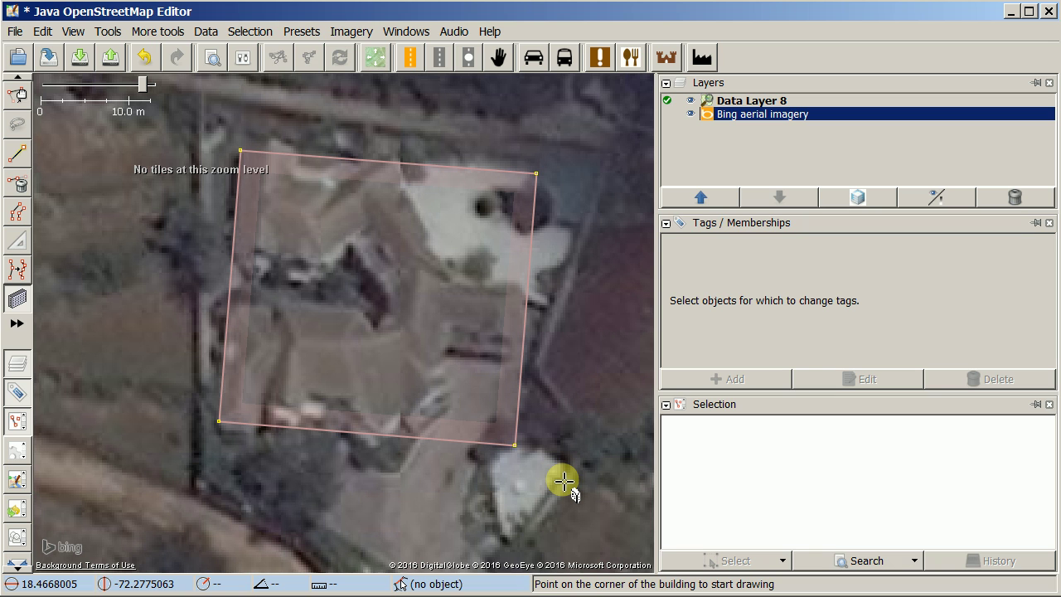
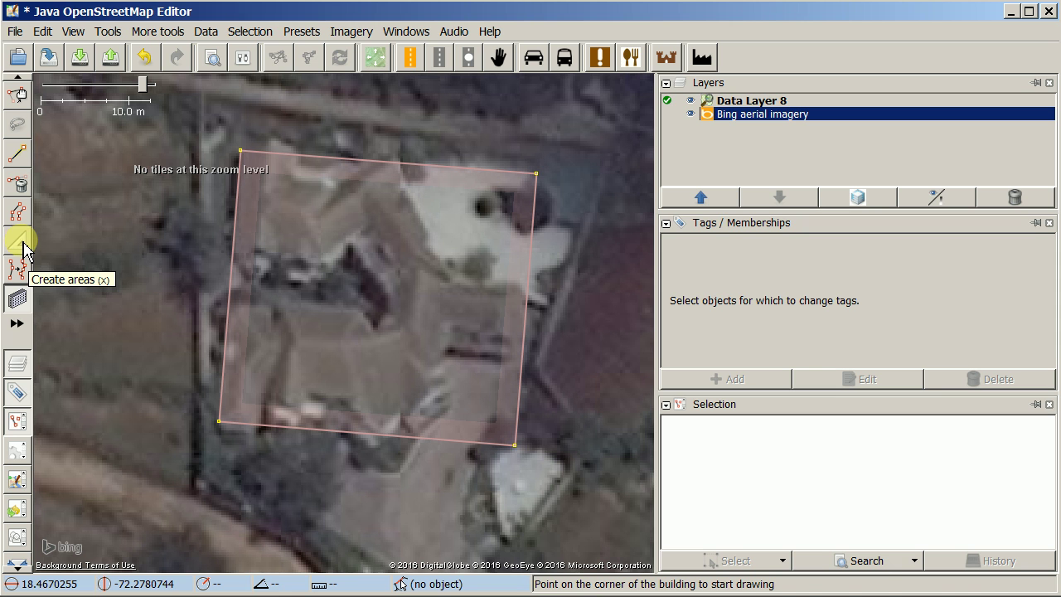
With the Create areas tool, add nodes on the rectangle's northern and southern edges and push the segments east of them inward, leaving a narrow eastern wing
{"action": "left_click", "coordinate": [23, 249]}
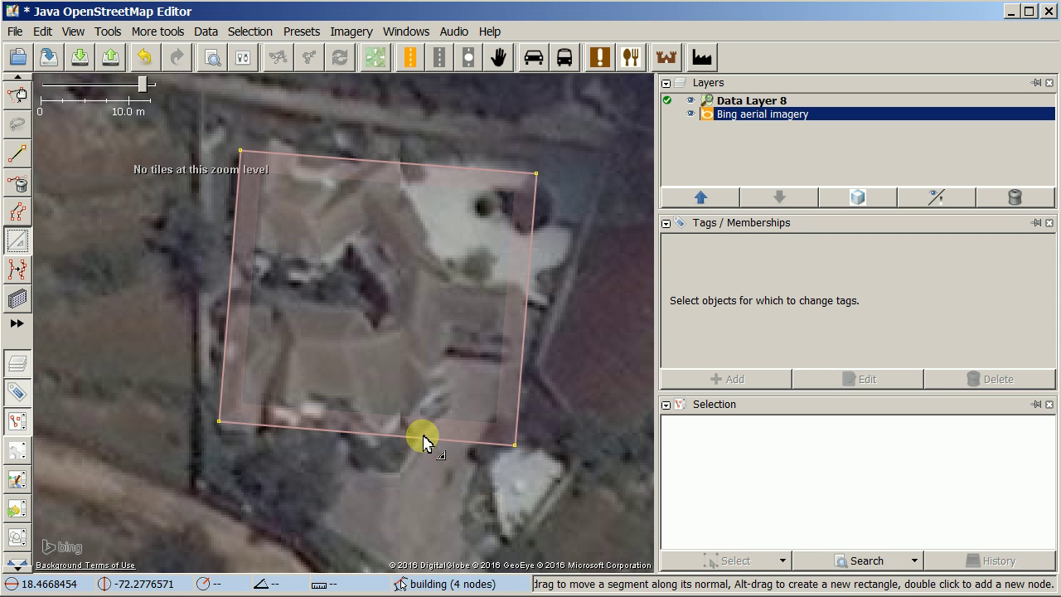
{"action": "double_click", "coordinate": [437, 167]}
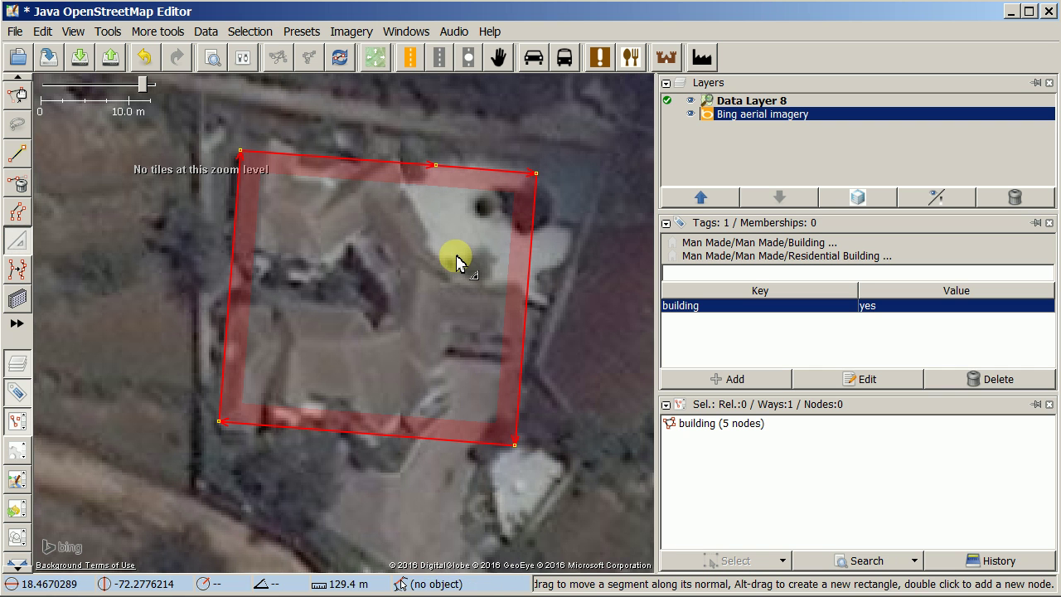
{"action": "double_click", "coordinate": [423, 440]}
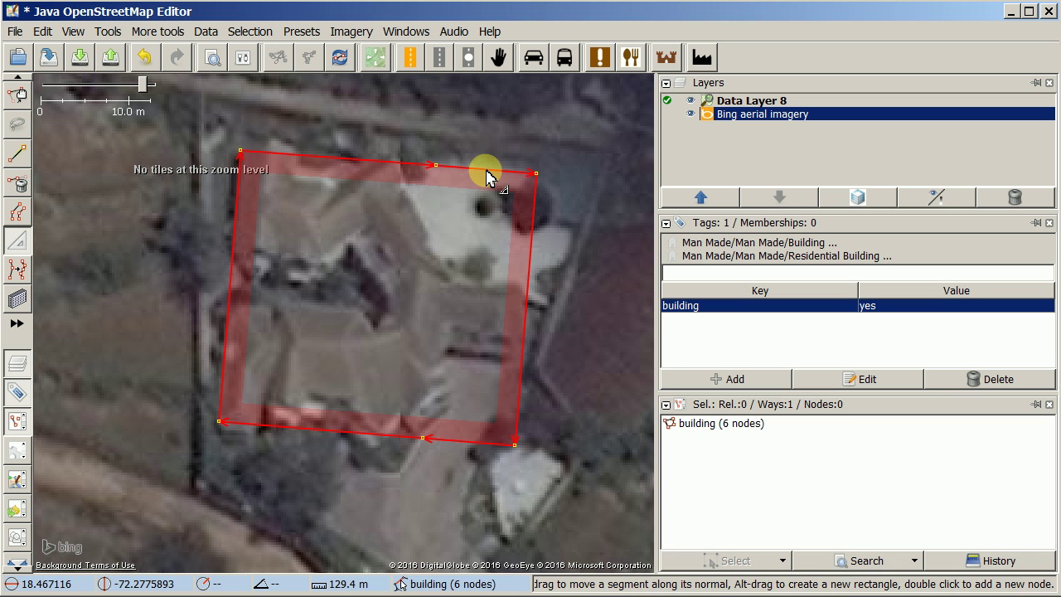
{"action": "left_click_drag", "start_coordinate": [485, 173], "coordinate": [481, 286]}
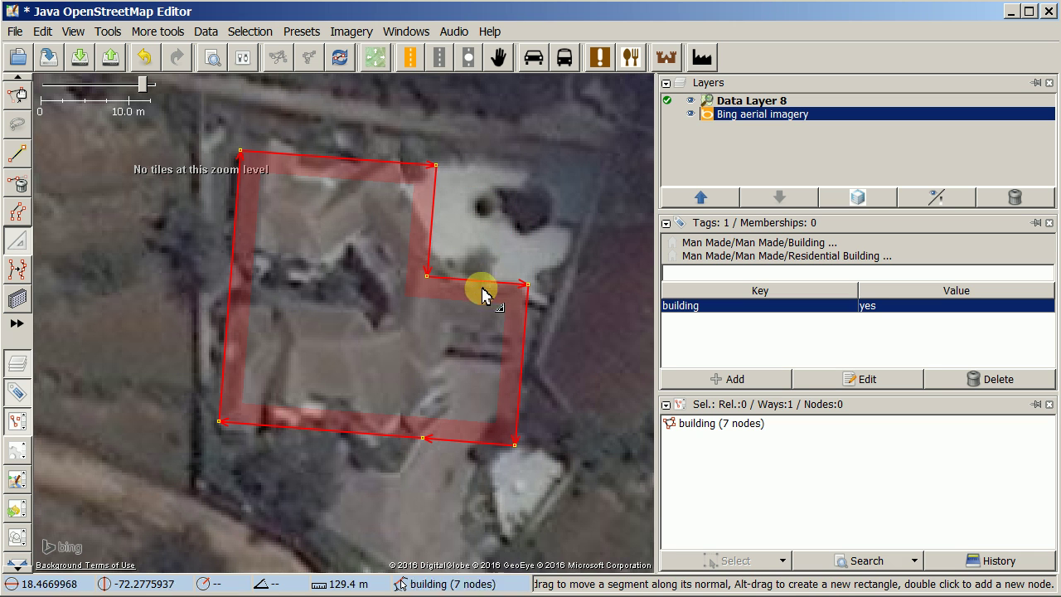
{"action": "left_click_drag", "start_coordinate": [473, 447], "coordinate": [477, 359]}
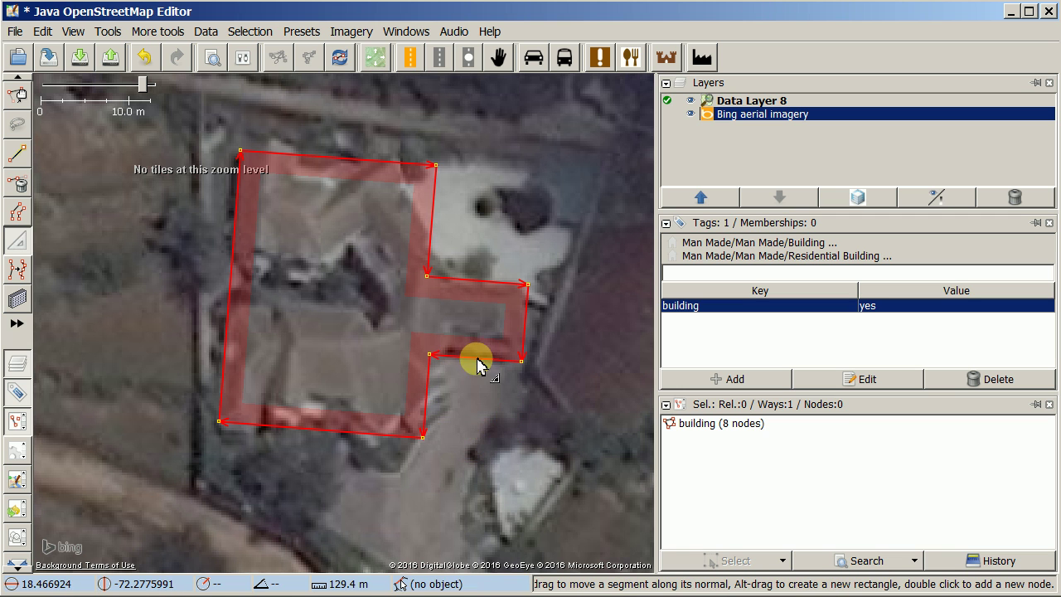
{"action": "left_click", "coordinate": [466, 429]}
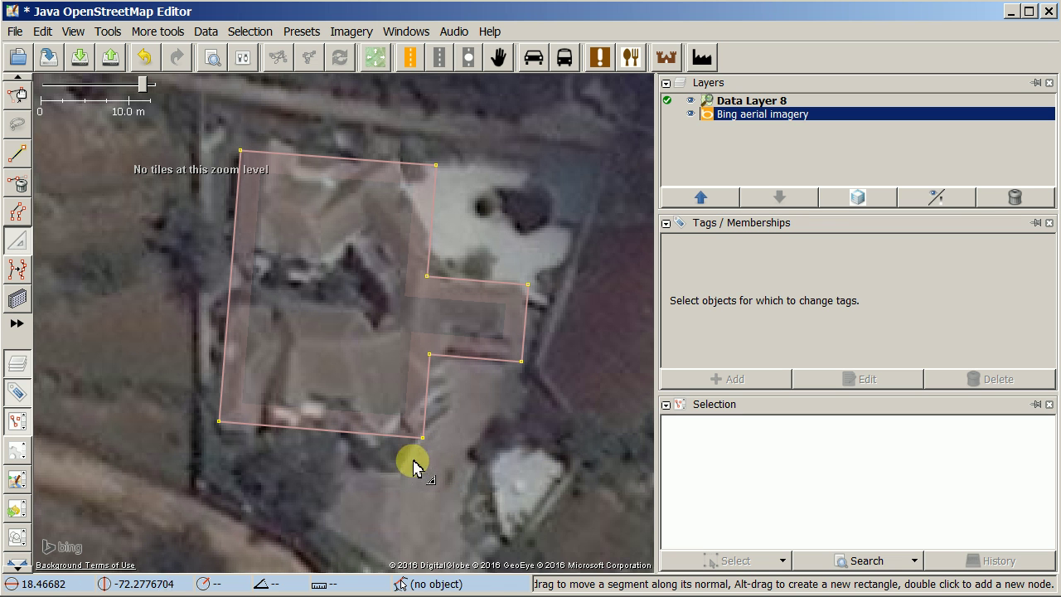
Draw the pale-roofed building farther west, beside the small white-roofed one, as a rectangle with a perimeter of about 63 m
{"action": "scroll", "coordinate": [447, 448], "scroll_direction": "down", "scroll_amount": 2}
{"action": "scroll", "coordinate": [452, 447], "scroll_direction": "down", "scroll_amount": 2}
{"action": "left_click_drag", "start_coordinate": [363, 343], "coordinate": [506, 310]}
{"action": "left_click_drag", "start_coordinate": [149, 509], "coordinate": [326, 383]}
{"action": "scroll", "coordinate": [274, 415], "scroll_direction": "up", "scroll_amount": 5}
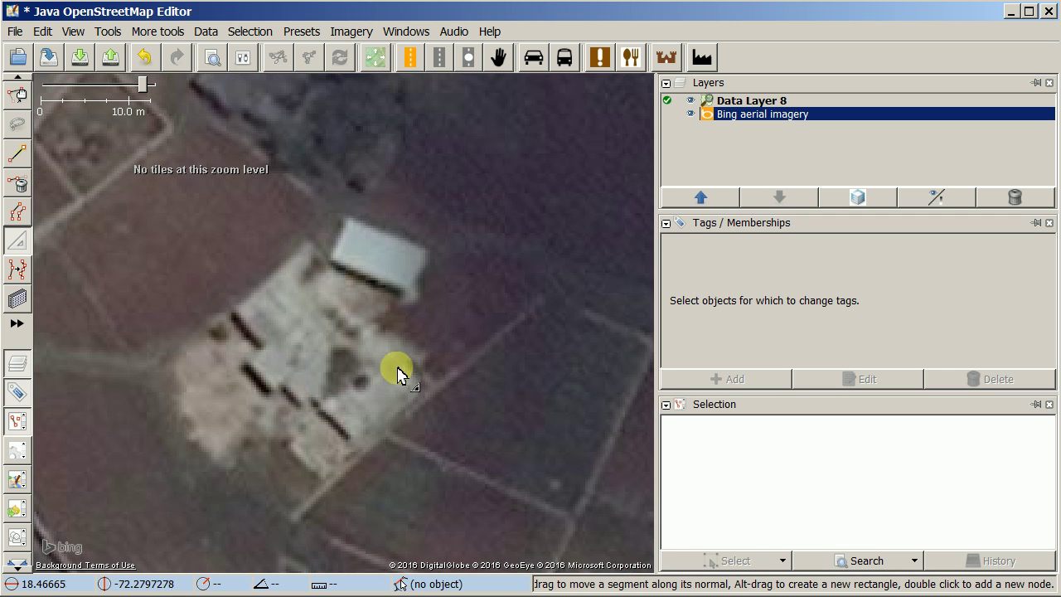
{"action": "left_click", "coordinate": [18, 299]}
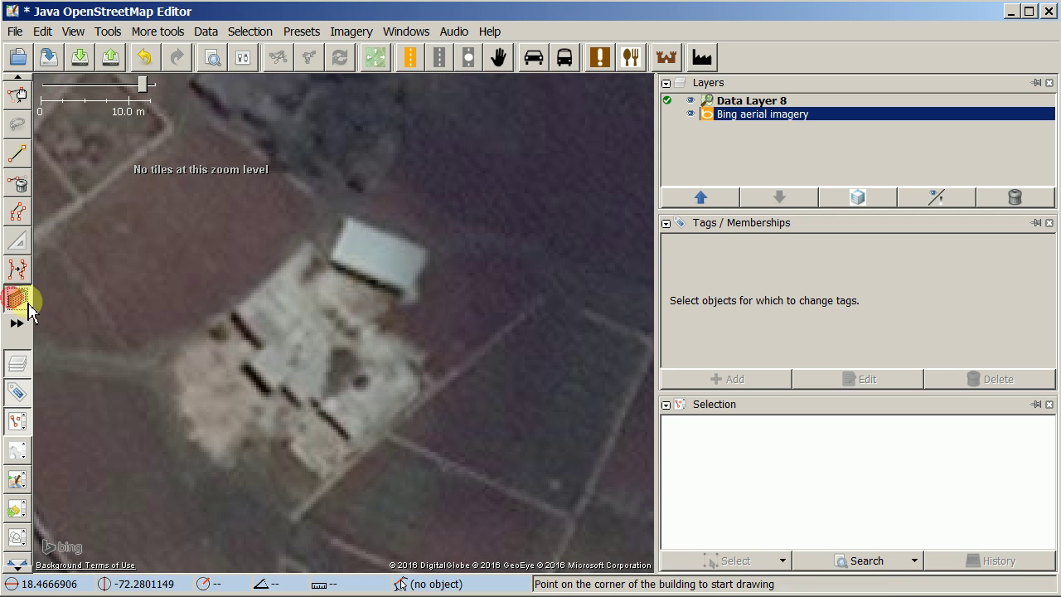
{"action": "left_click", "coordinate": [312, 244]}
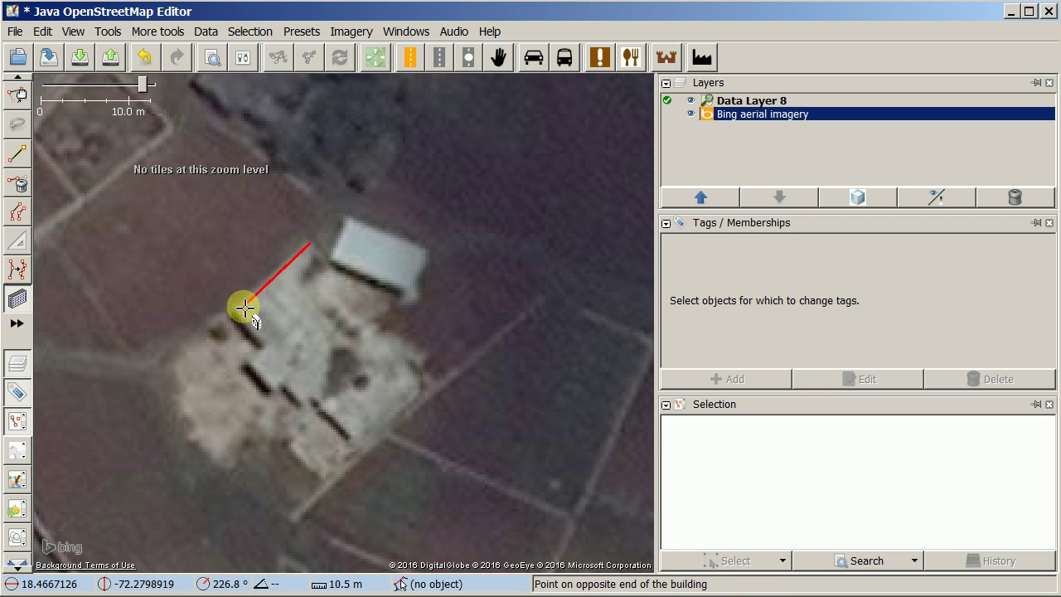
{"action": "left_click", "coordinate": [236, 309]}
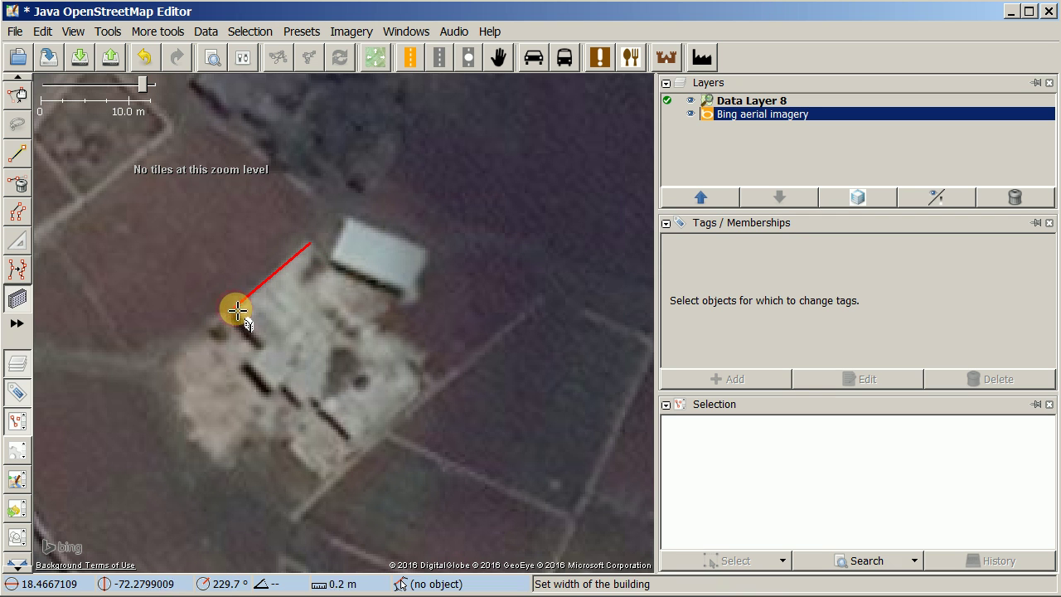
{"action": "left_click", "coordinate": [352, 443]}
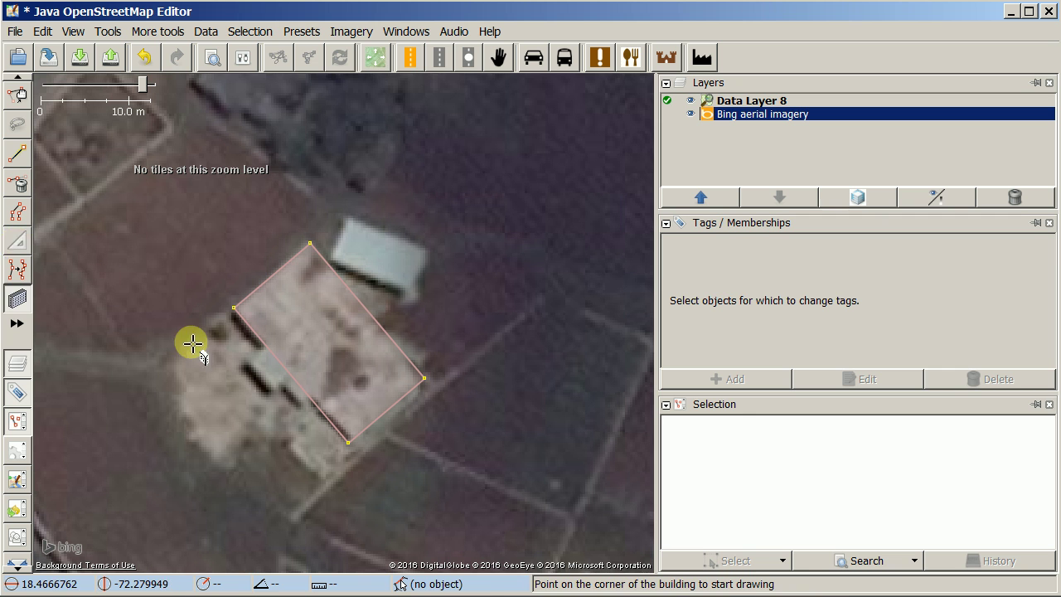
Add nodes along the pale-roofed building's southwestern edge, pull the segments between them outward to match the stepped roof, and clear the selection
{"action": "key", "text": "x"}
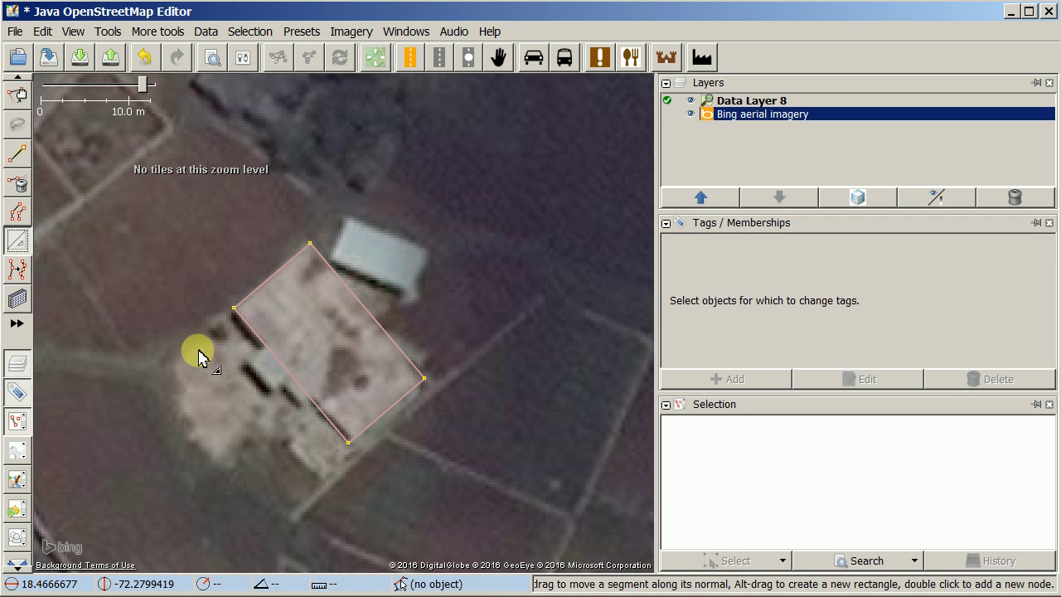
{"action": "double_click", "coordinate": [265, 346]}
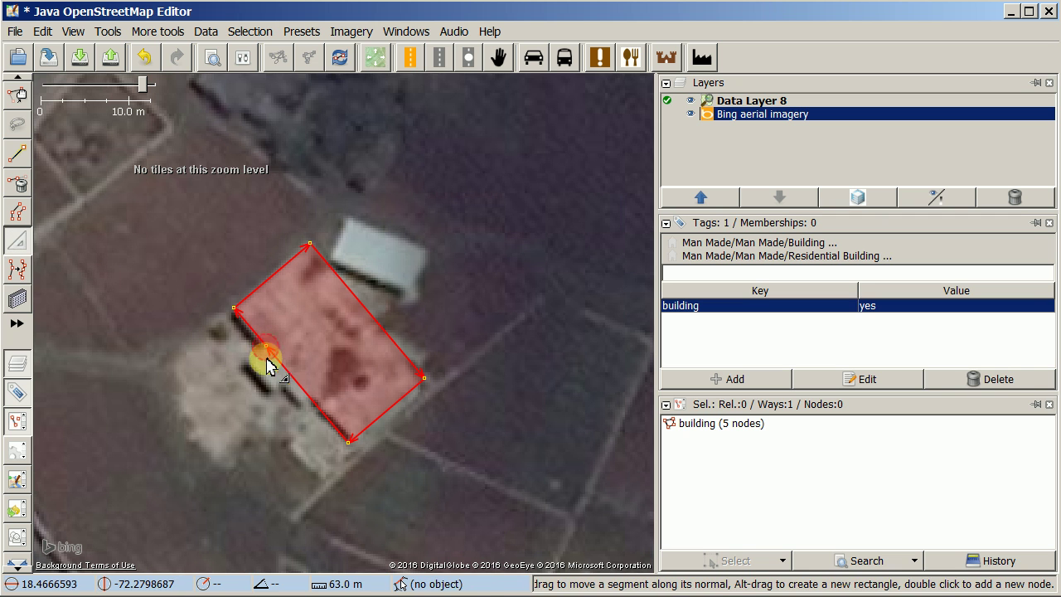
{"action": "double_click", "coordinate": [298, 392]}
{"action": "left_click_drag", "start_coordinate": [296, 390], "coordinate": [291, 397]}
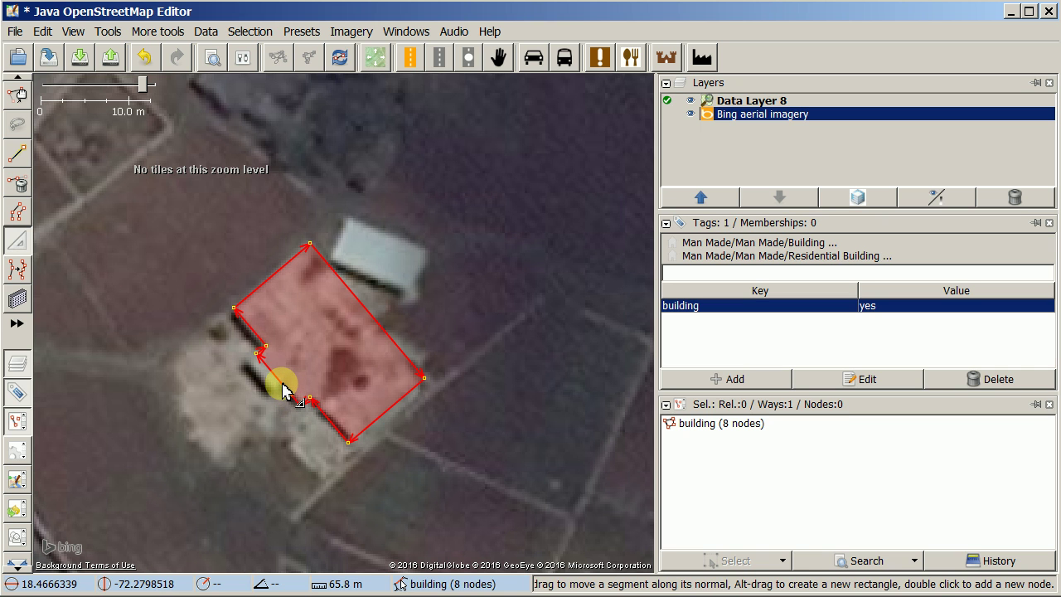
{"action": "mouse_move", "coordinate": [282, 392]}
{"action": "left_mouse_down"}
{"action": "mouse_move", "coordinate": [265, 374]}
{"action": "mouse_move", "coordinate": [265, 383]}
{"action": "left_mouse_up"}
{"action": "left_click", "coordinate": [16, 97]}
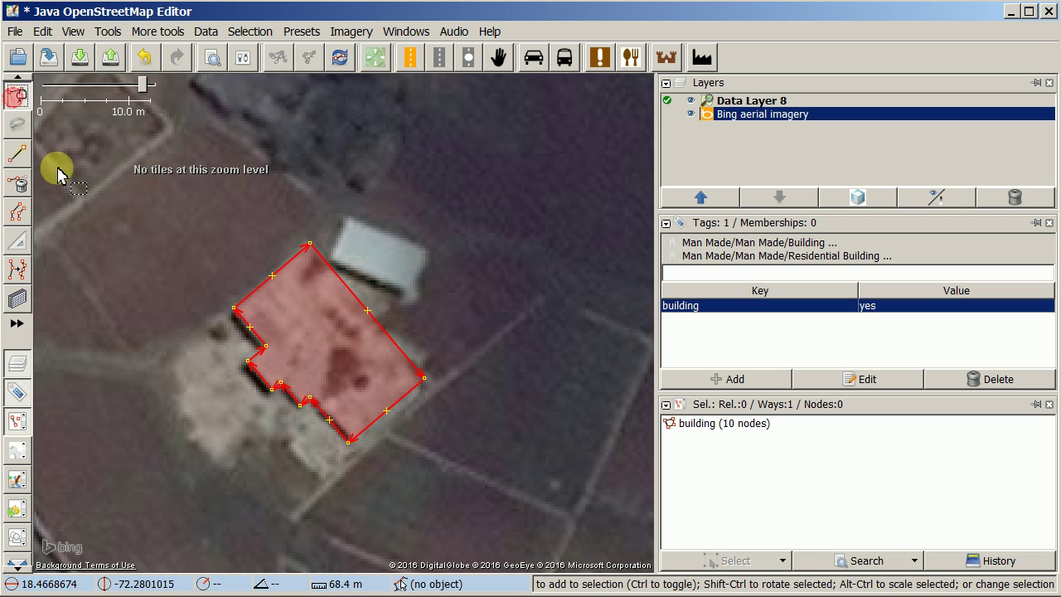
{"action": "left_click", "coordinate": [148, 337]}
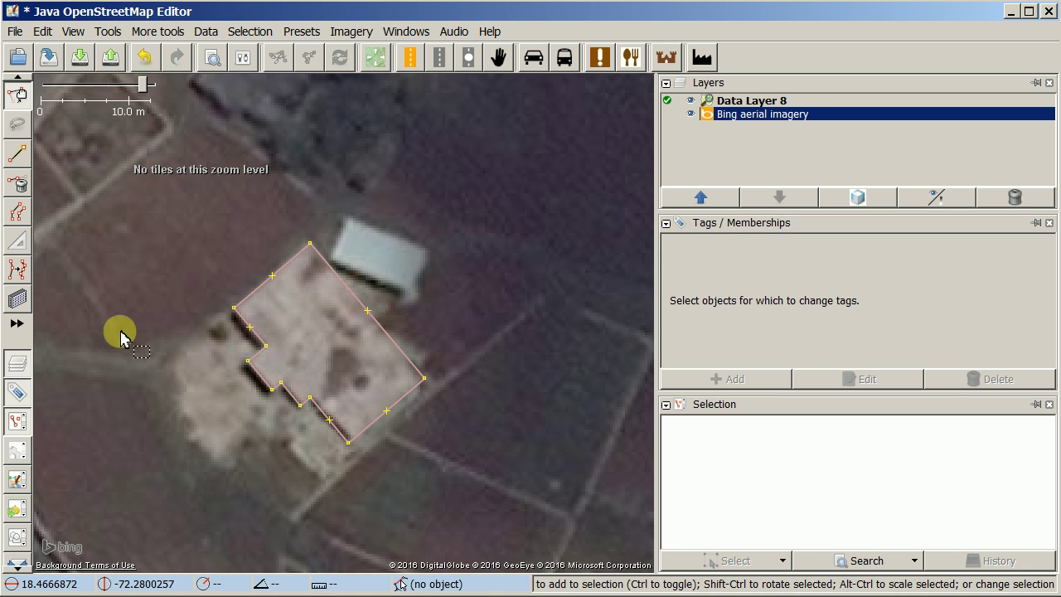
Draw a rectangle over the main block of the grey-roofed stepped building to the northwest with the building tool
{"action": "scroll", "coordinate": [179, 273], "scroll_direction": "down", "scroll_amount": 3}
{"action": "left_click_drag", "start_coordinate": [163, 256], "coordinate": [342, 354]}
{"action": "left_click_drag", "start_coordinate": [248, 289], "coordinate": [406, 432]}
{"action": "scroll", "coordinate": [276, 342], "scroll_direction": "up", "scroll_amount": 2}
{"action": "scroll", "coordinate": [276, 341], "scroll_direction": "up", "scroll_amount": 2}
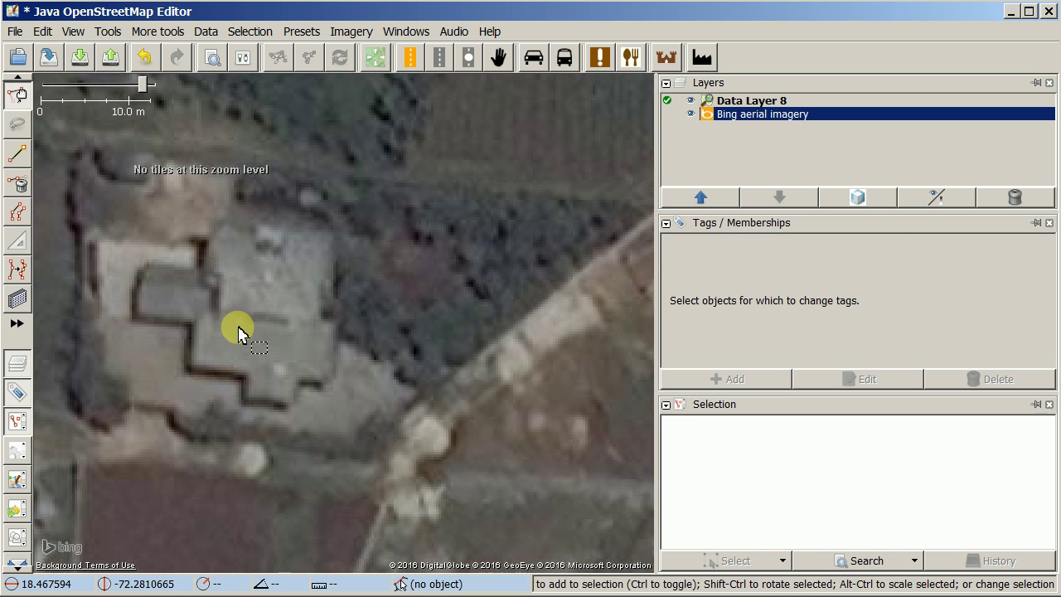
{"action": "left_click_drag", "start_coordinate": [237, 331], "coordinate": [307, 345]}
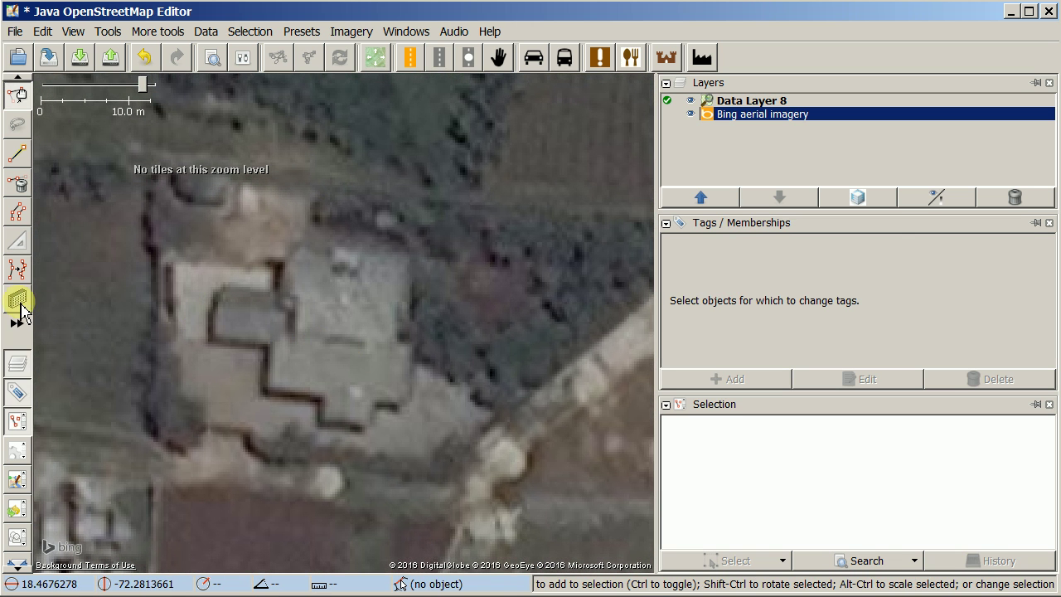
{"action": "left_click", "coordinate": [19, 301]}
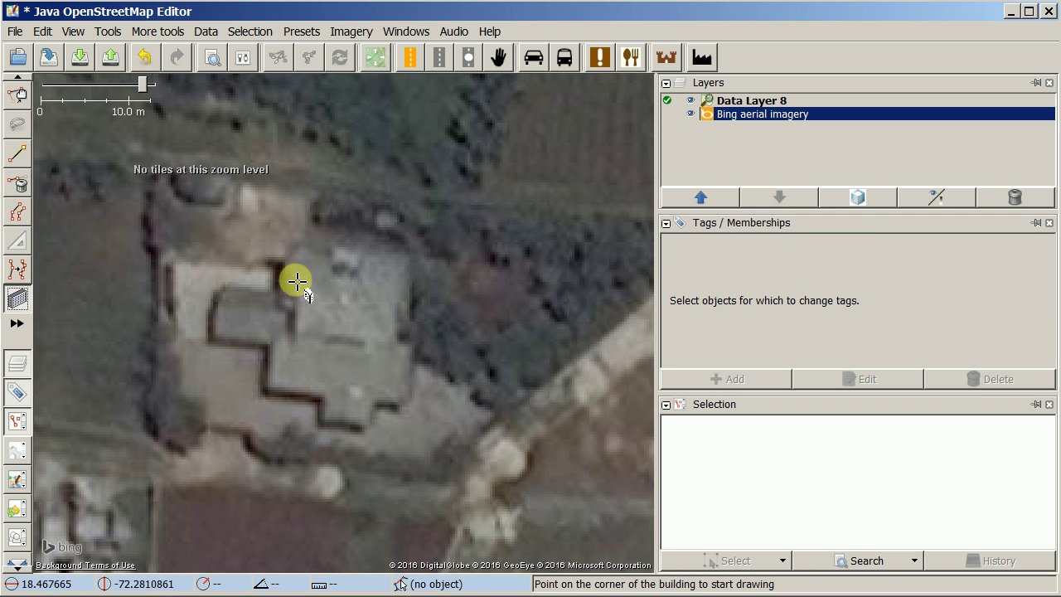
{"action": "left_click", "coordinate": [410, 259]}
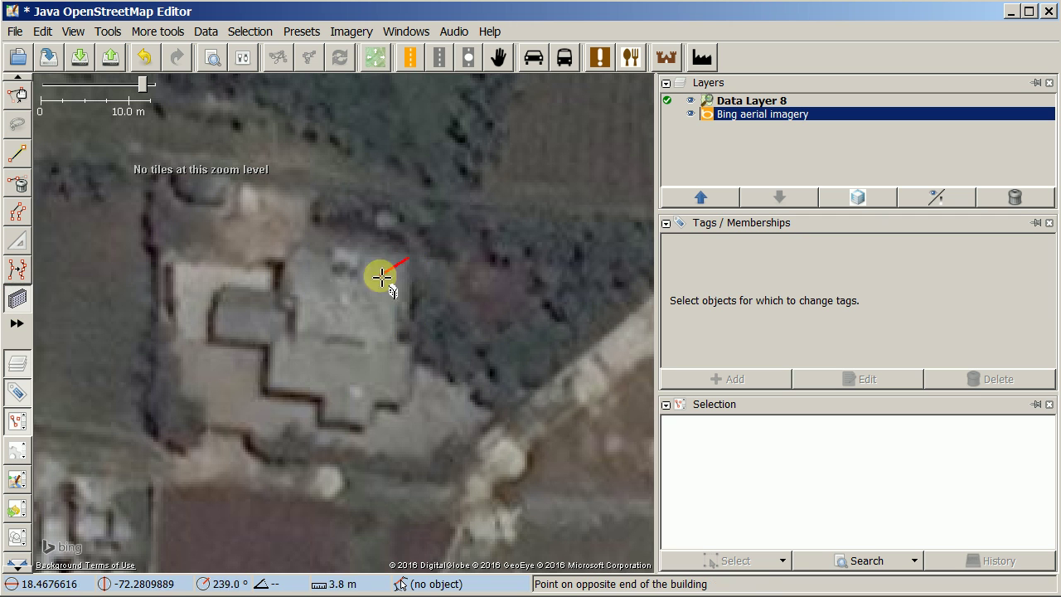
{"action": "left_click", "coordinate": [290, 249]}
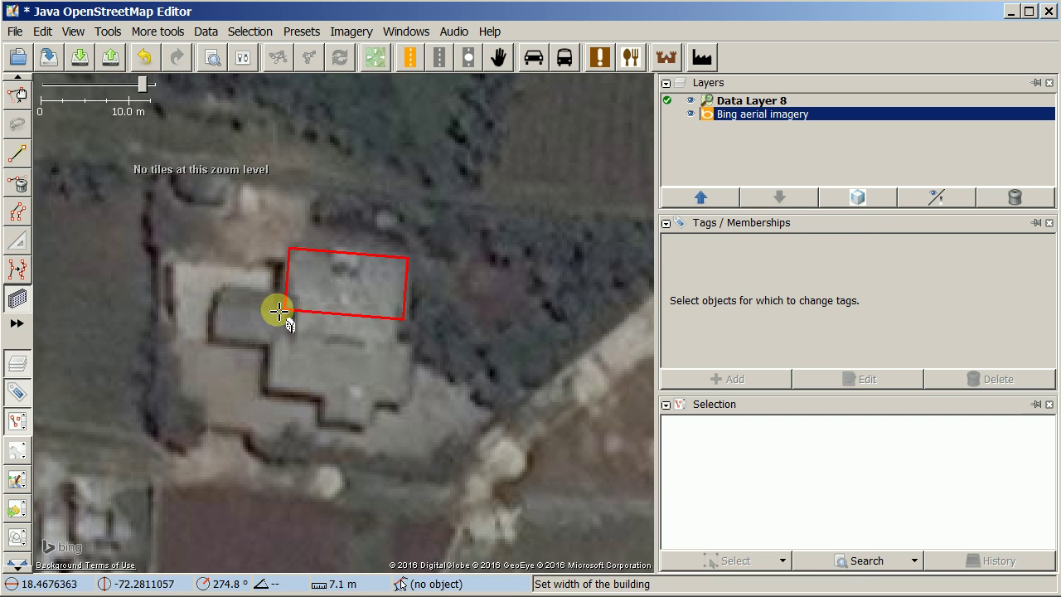
{"action": "left_click", "coordinate": [276, 392]}
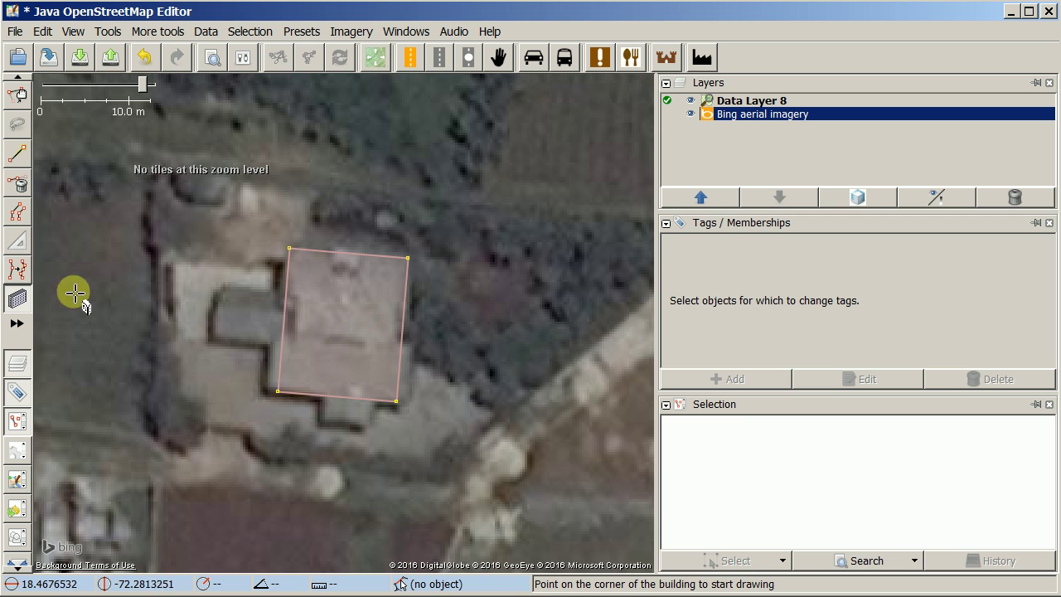
With Create areas, extend a wing from the grey-roofed building's western edge and a small projection from its southern edge, and clear the selection
{"action": "left_click", "coordinate": [15, 247]}
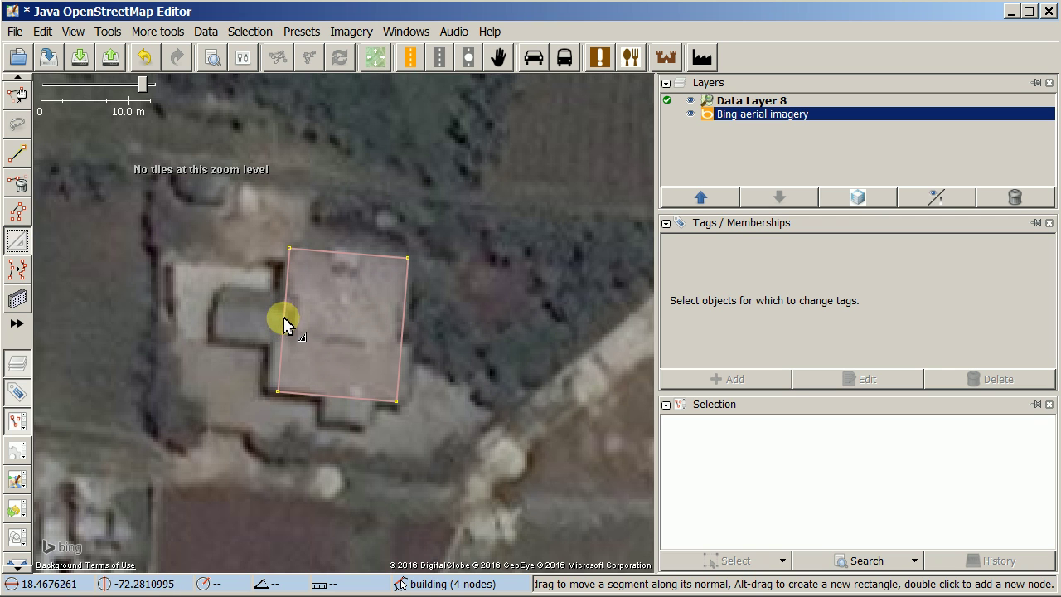
{"action": "mouse_move", "coordinate": [282, 335]}
{"action": "left_mouse_down"}
{"action": "mouse_move", "coordinate": [272, 331]}
{"action": "mouse_move", "coordinate": [270, 361]}
{"action": "mouse_move", "coordinate": [277, 289]}
{"action": "mouse_move", "coordinate": [276, 322]}
{"action": "mouse_move", "coordinate": [214, 321]}
{"action": "left_mouse_up"}
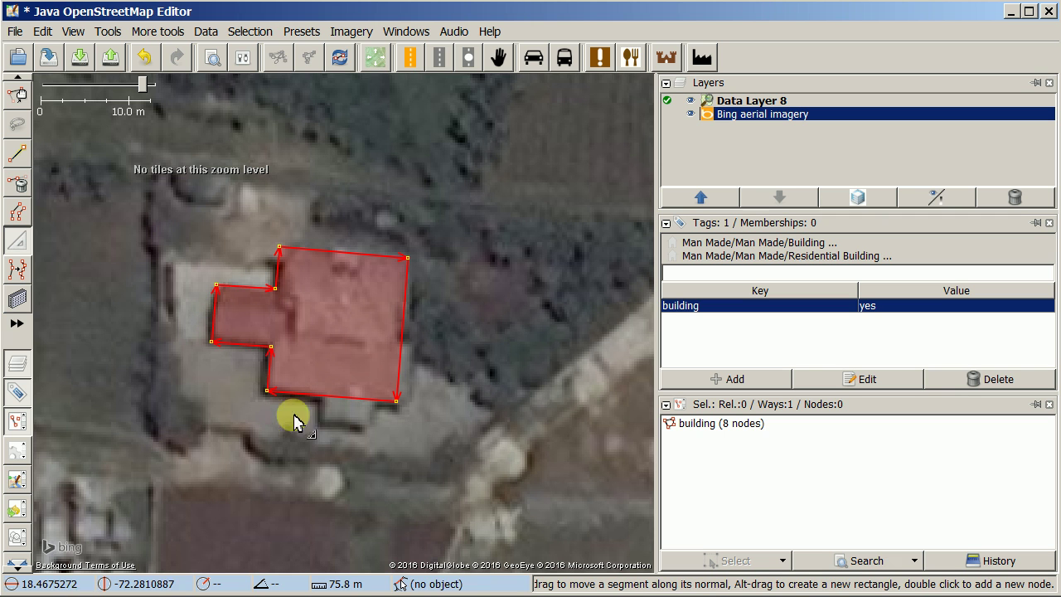
{"action": "double_click", "coordinate": [322, 396]}
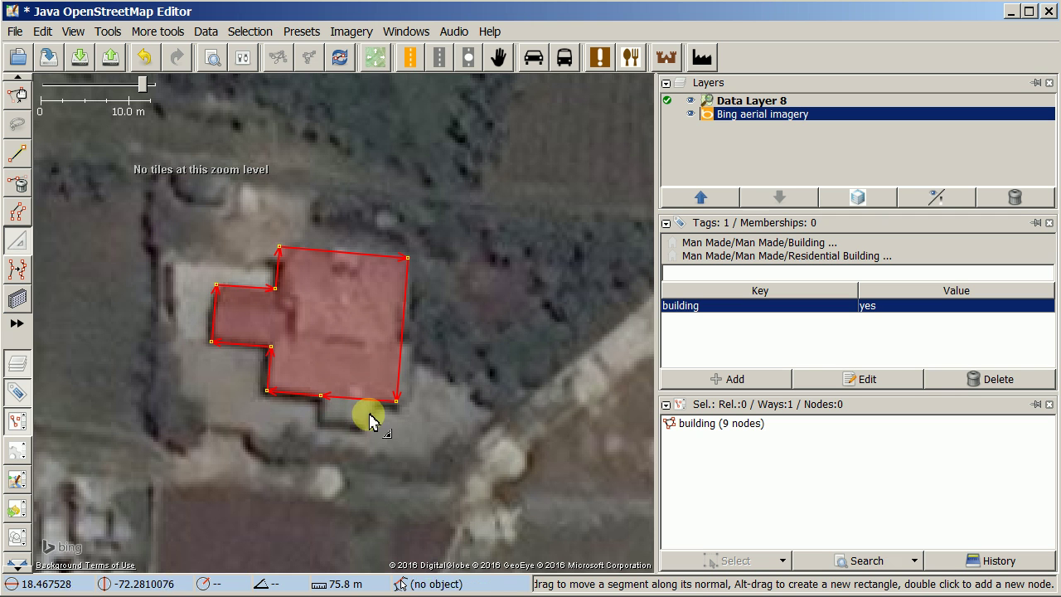
{"action": "double_click", "coordinate": [375, 400]}
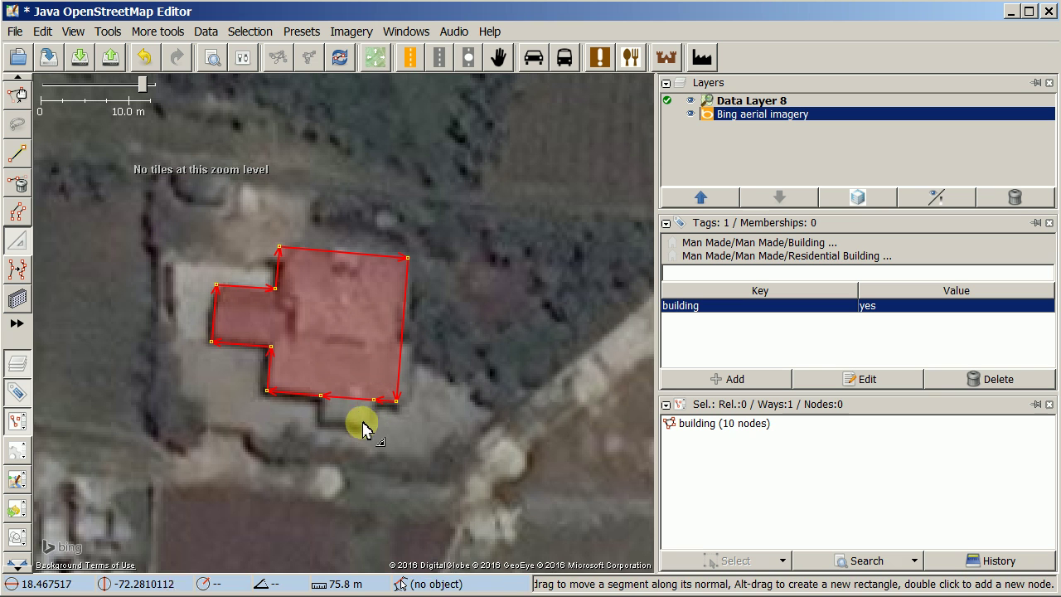
{"action": "left_click_drag", "start_coordinate": [349, 404], "coordinate": [344, 422]}
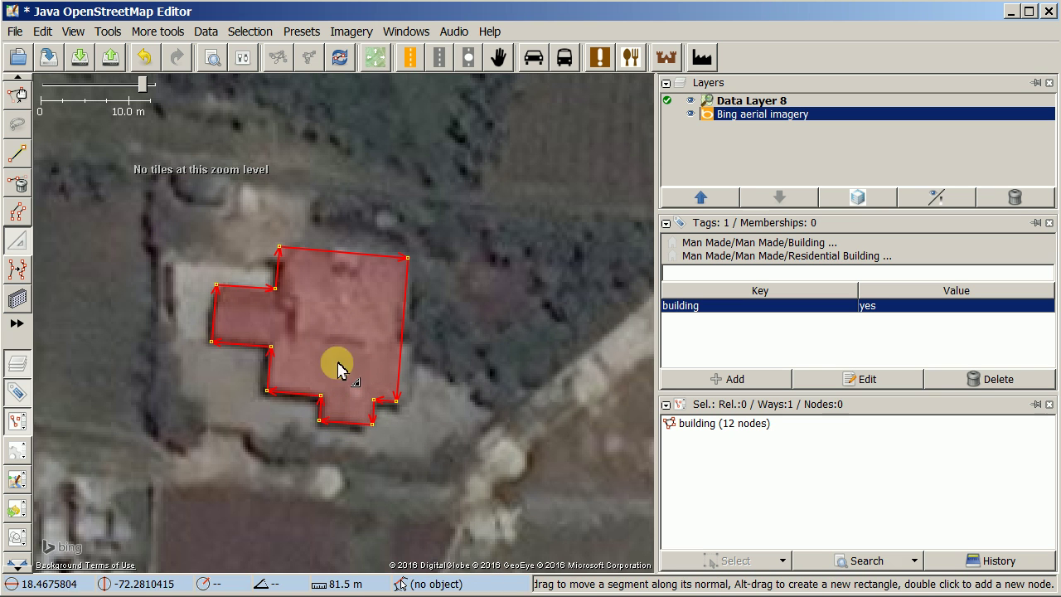
{"action": "left_click", "coordinate": [17, 95]}
{"action": "left_click", "coordinate": [125, 362]}
Draw a rectangle about 12.9 m long over the main block of the blue-and-grey-roofed building to the southeast, just south of the dirt road
{"action": "scroll", "coordinate": [231, 417], "scroll_direction": "down", "scroll_amount": 2}
{"action": "left_click_drag", "start_coordinate": [303, 437], "coordinate": [395, 379]}
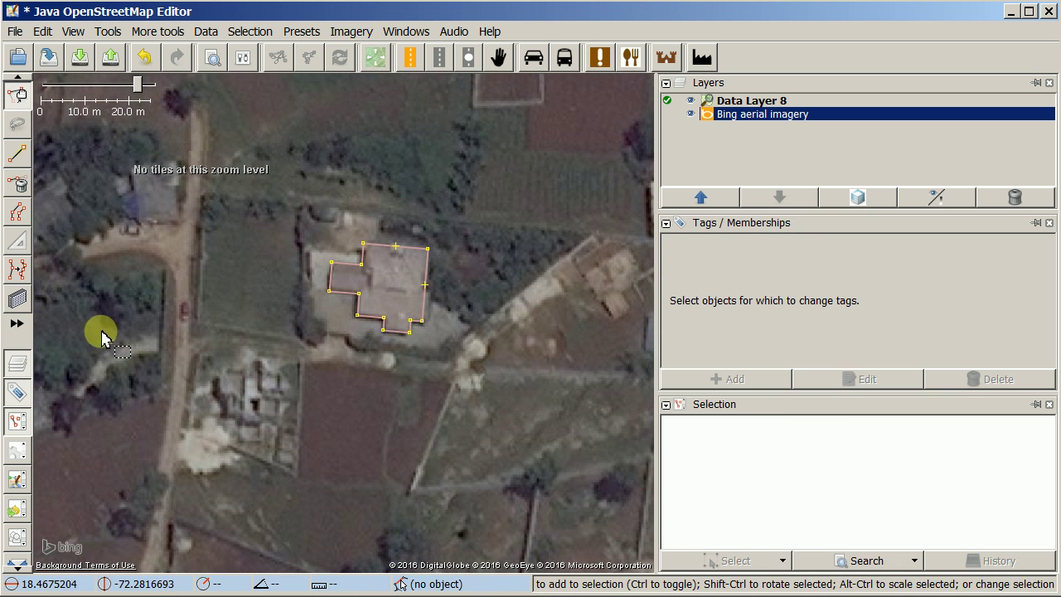
{"action": "left_click_drag", "start_coordinate": [469, 374], "coordinate": [343, 343]}
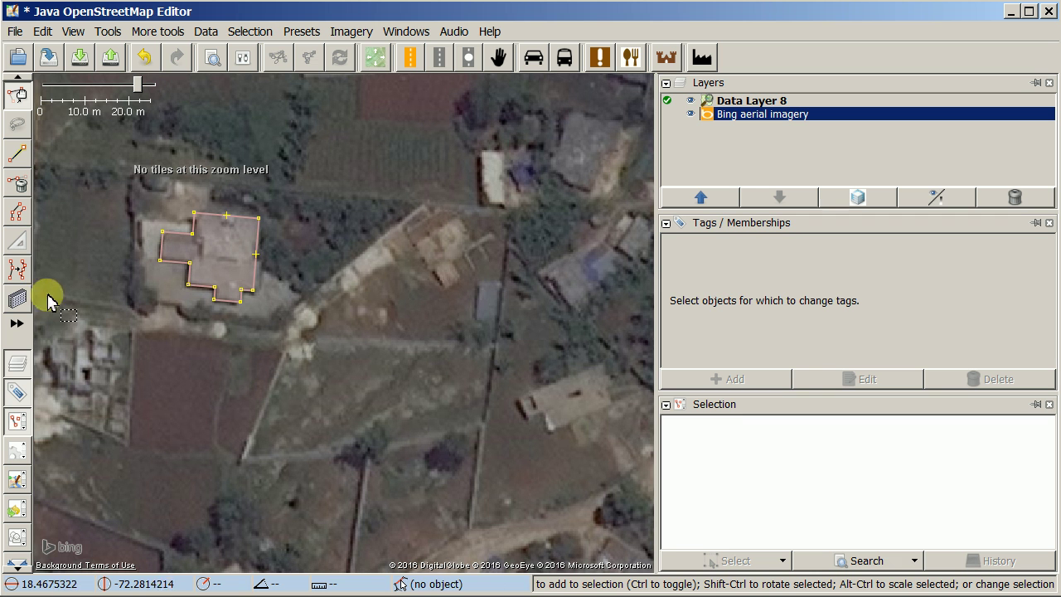
{"action": "left_click_drag", "start_coordinate": [510, 351], "coordinate": [339, 391]}
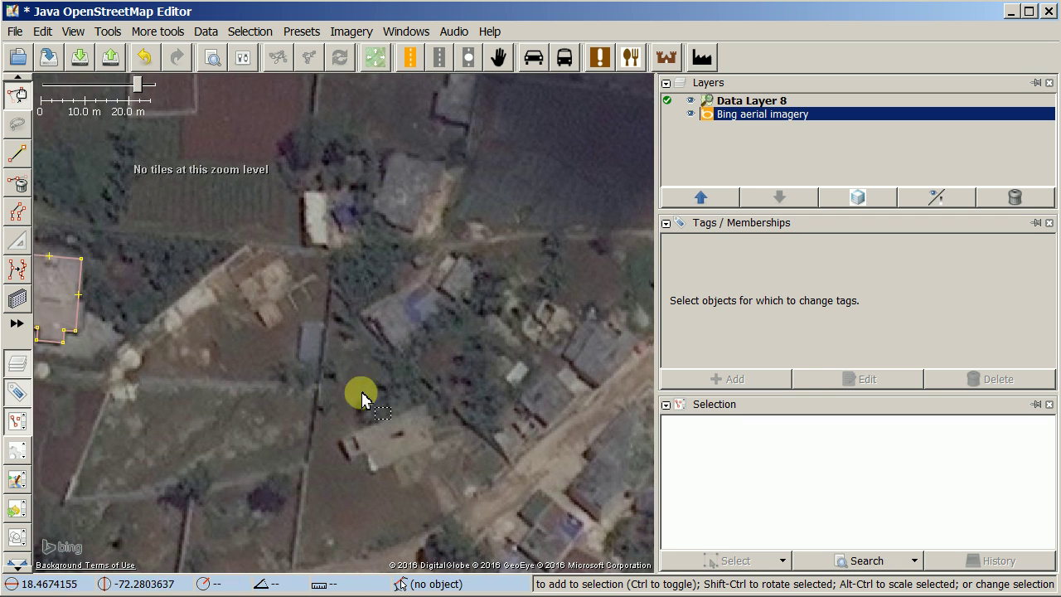
{"action": "left_click_drag", "start_coordinate": [435, 437], "coordinate": [398, 339]}
{"action": "scroll", "coordinate": [419, 450], "scroll_direction": "up", "scroll_amount": 4}
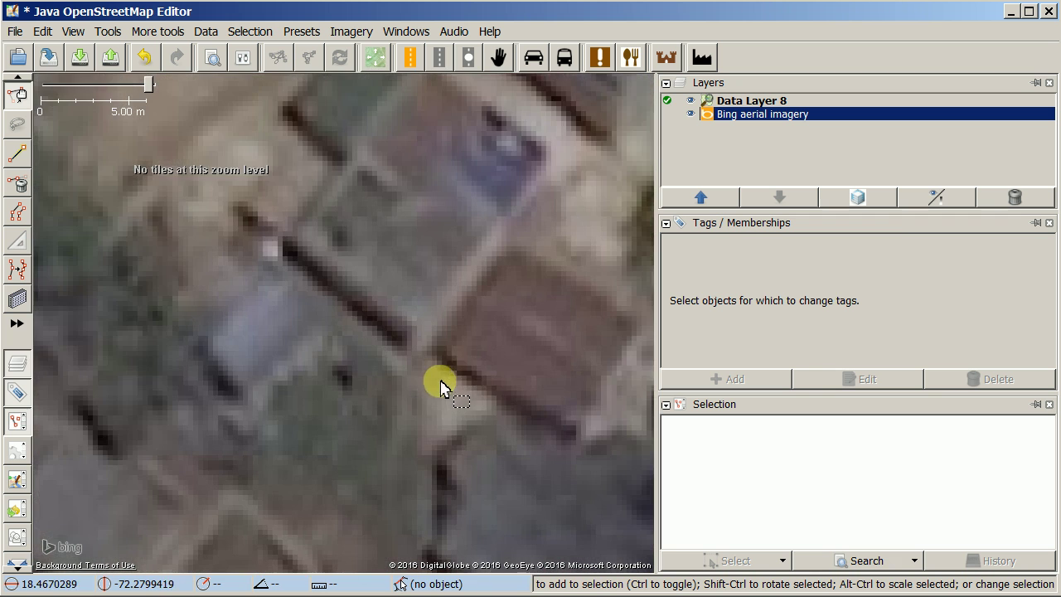
{"action": "scroll", "coordinate": [451, 373], "scroll_direction": "down", "scroll_amount": 2}
{"action": "left_click_drag", "start_coordinate": [485, 346], "coordinate": [474, 376]}
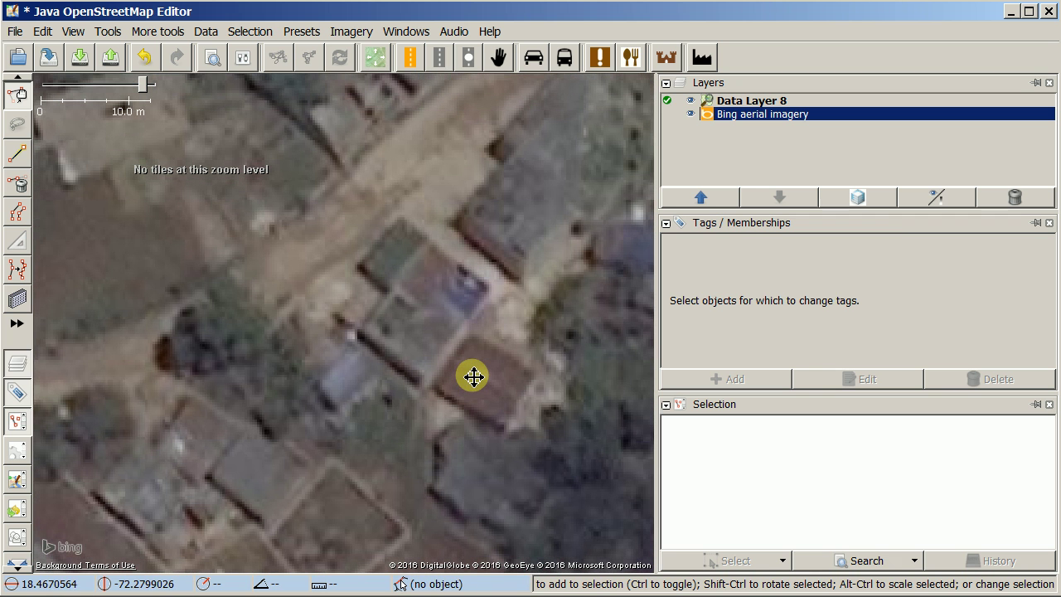
{"action": "left_click", "coordinate": [17, 298]}
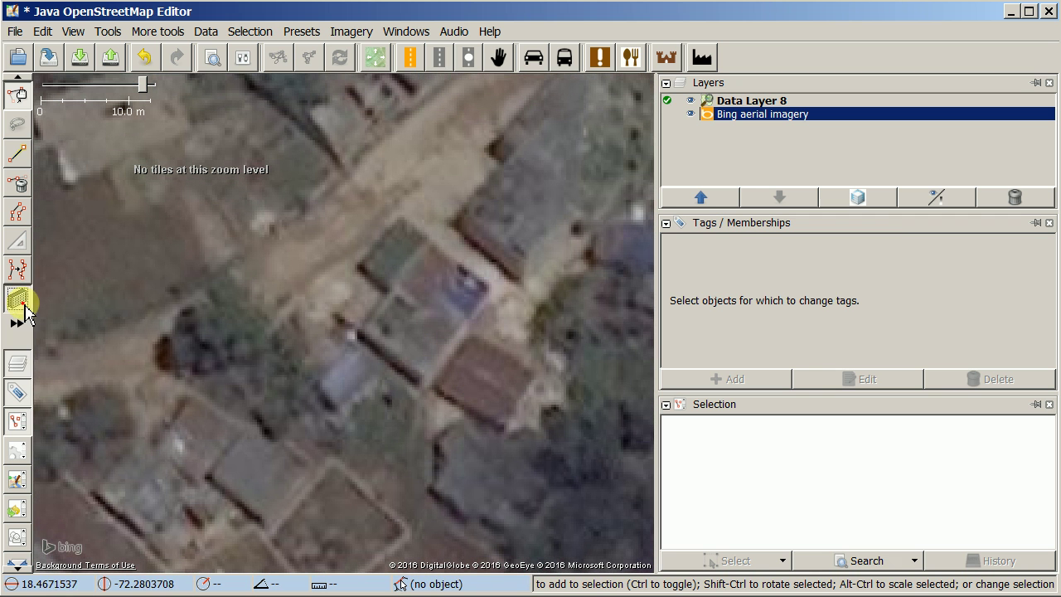
{"action": "left_click", "coordinate": [492, 292]}
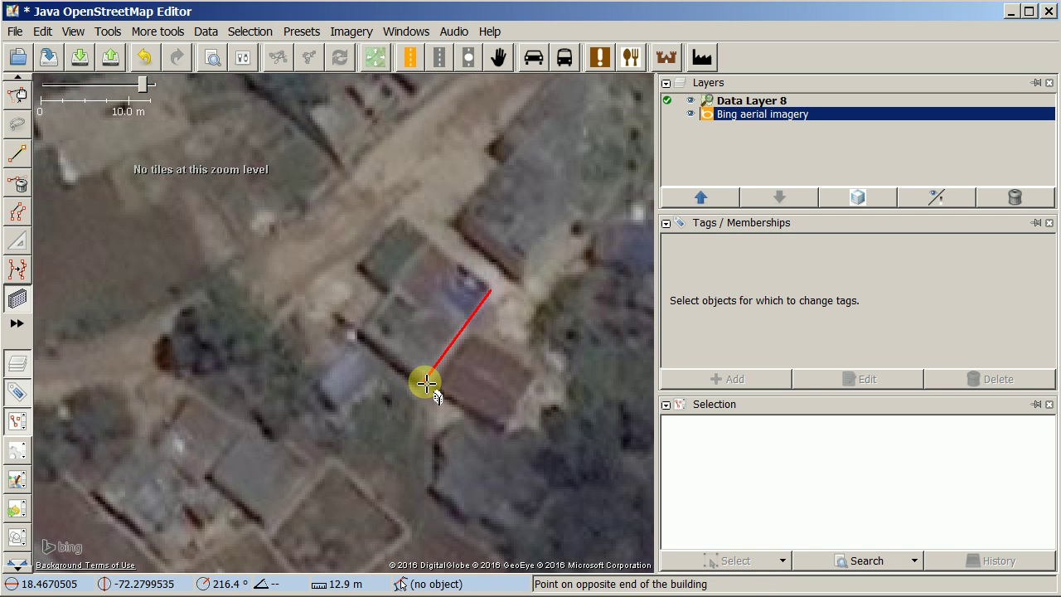
{"action": "left_click", "coordinate": [425, 381]}
{"action": "left_click", "coordinate": [361, 332]}
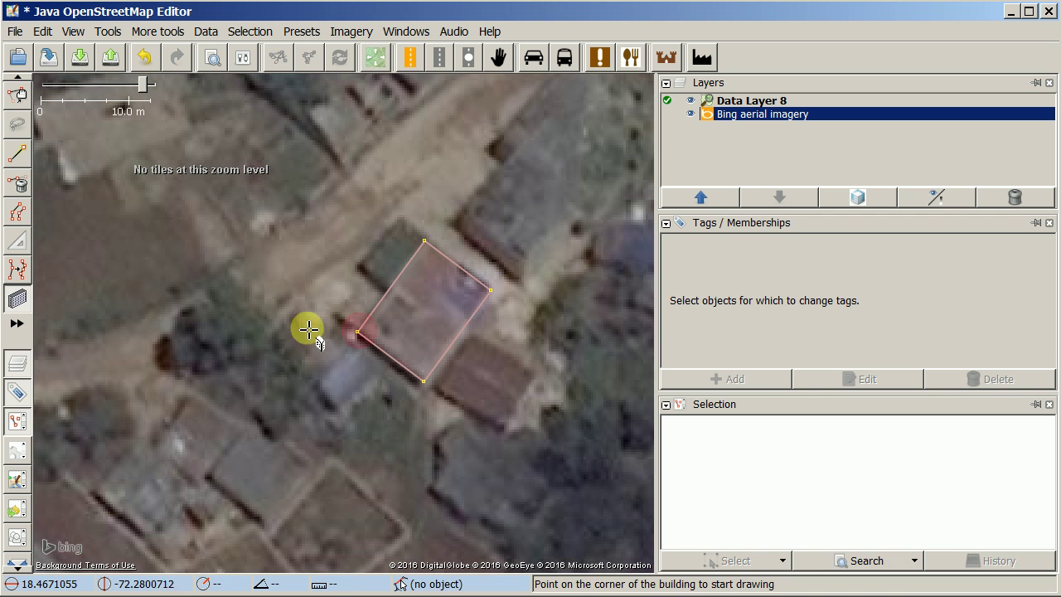
With Create areas, add a node on the rectangle's northwestern edge and pull the segment north of it outward over the dark-roofed extension
{"action": "left_click", "coordinate": [20, 244]}
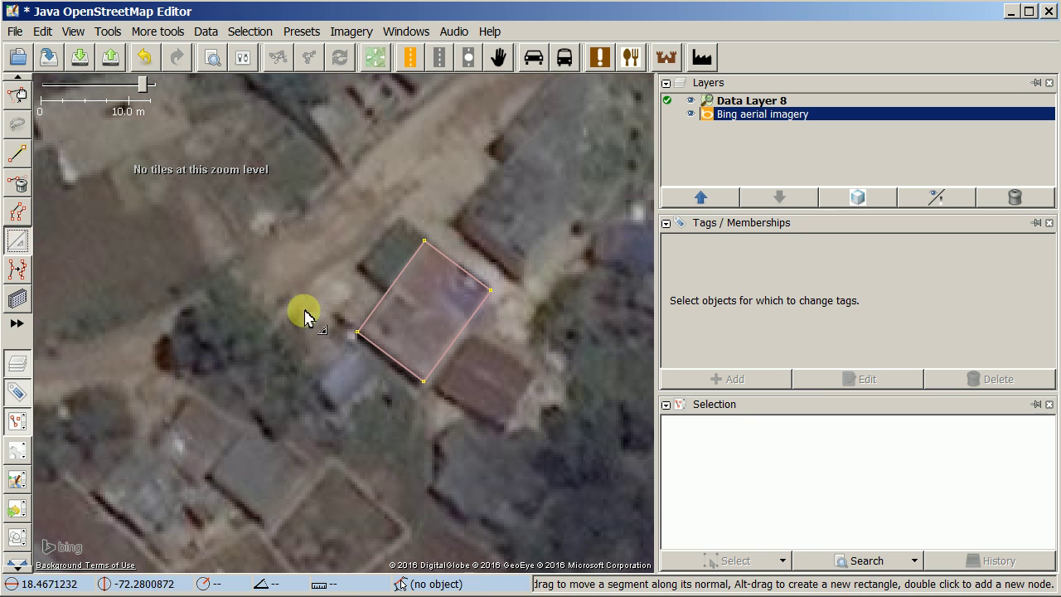
{"action": "left_click", "coordinate": [390, 293]}
{"action": "left_click_drag", "start_coordinate": [398, 277], "coordinate": [379, 255]}
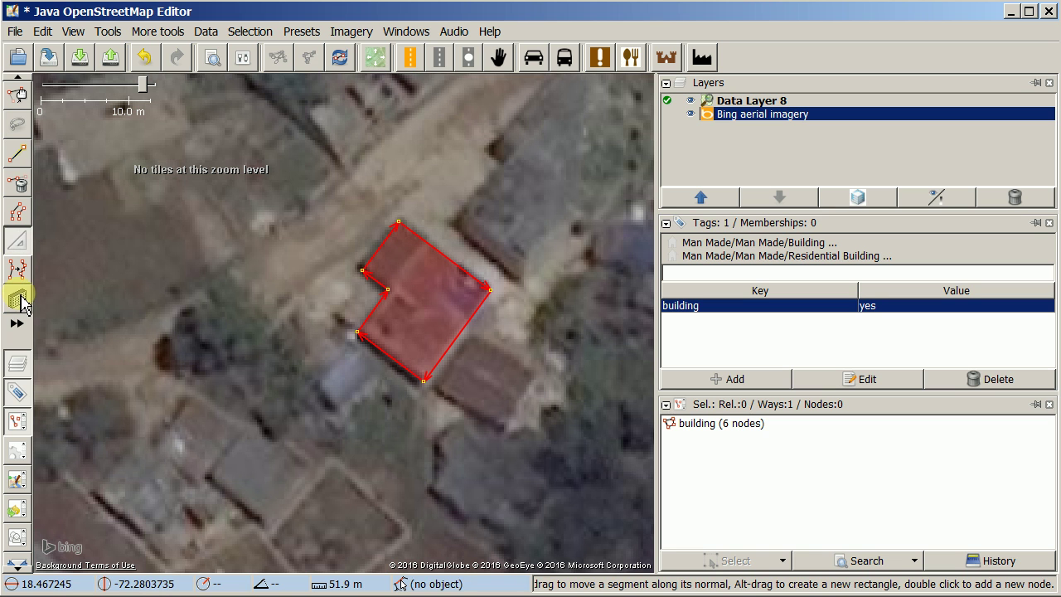
Draw the brown-roofed building immediately southeast of the reshaped one as a rectangle of about 6.5 by 9.1 m
{"action": "left_click", "coordinate": [20, 300]}
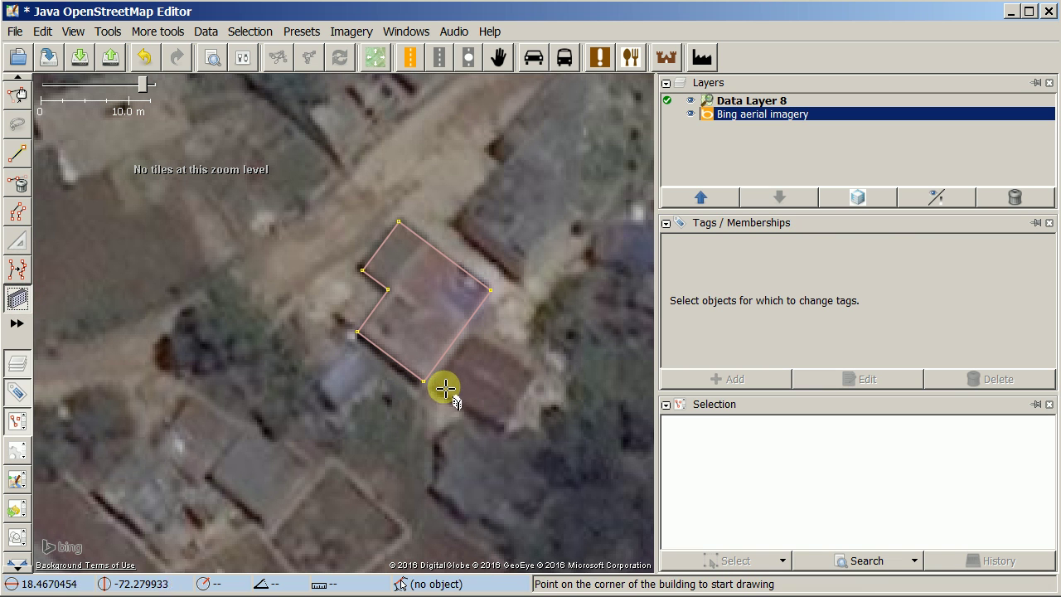
{"action": "left_click", "coordinate": [533, 377]}
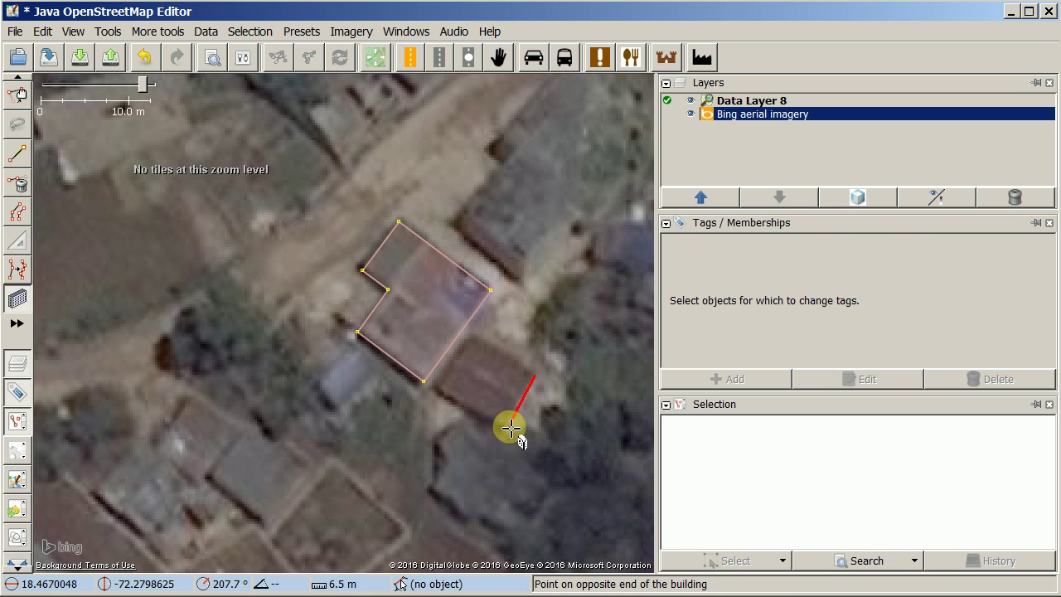
{"action": "left_click", "coordinate": [507, 427]}
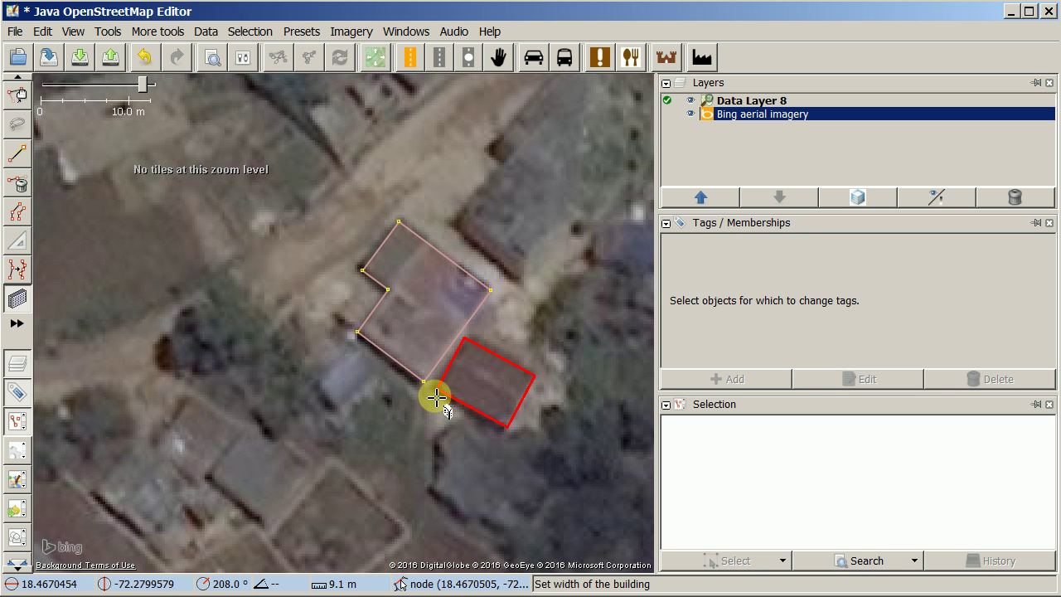
{"action": "left_click", "coordinate": [436, 397]}
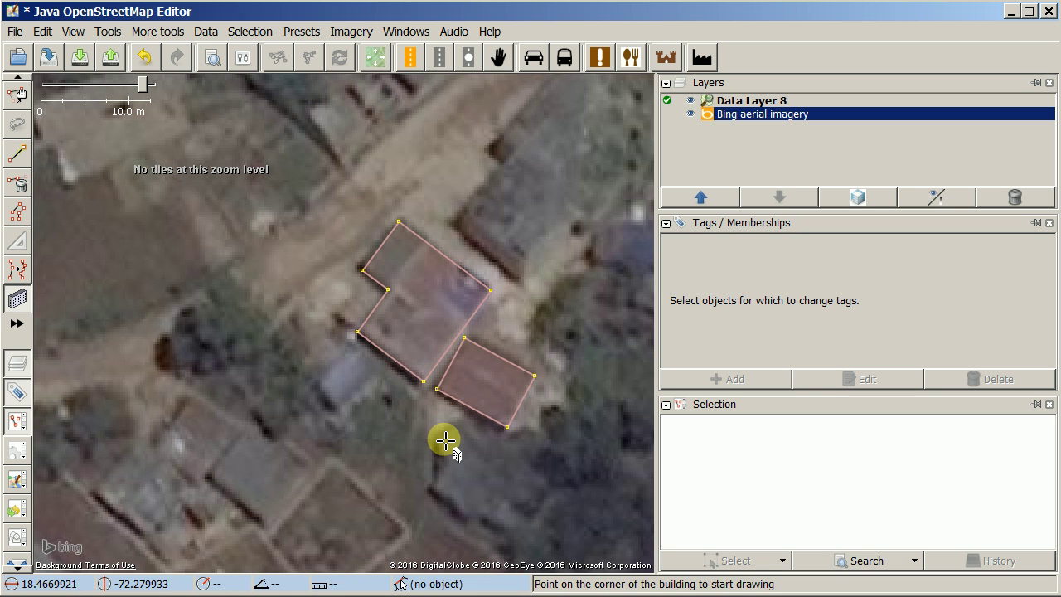